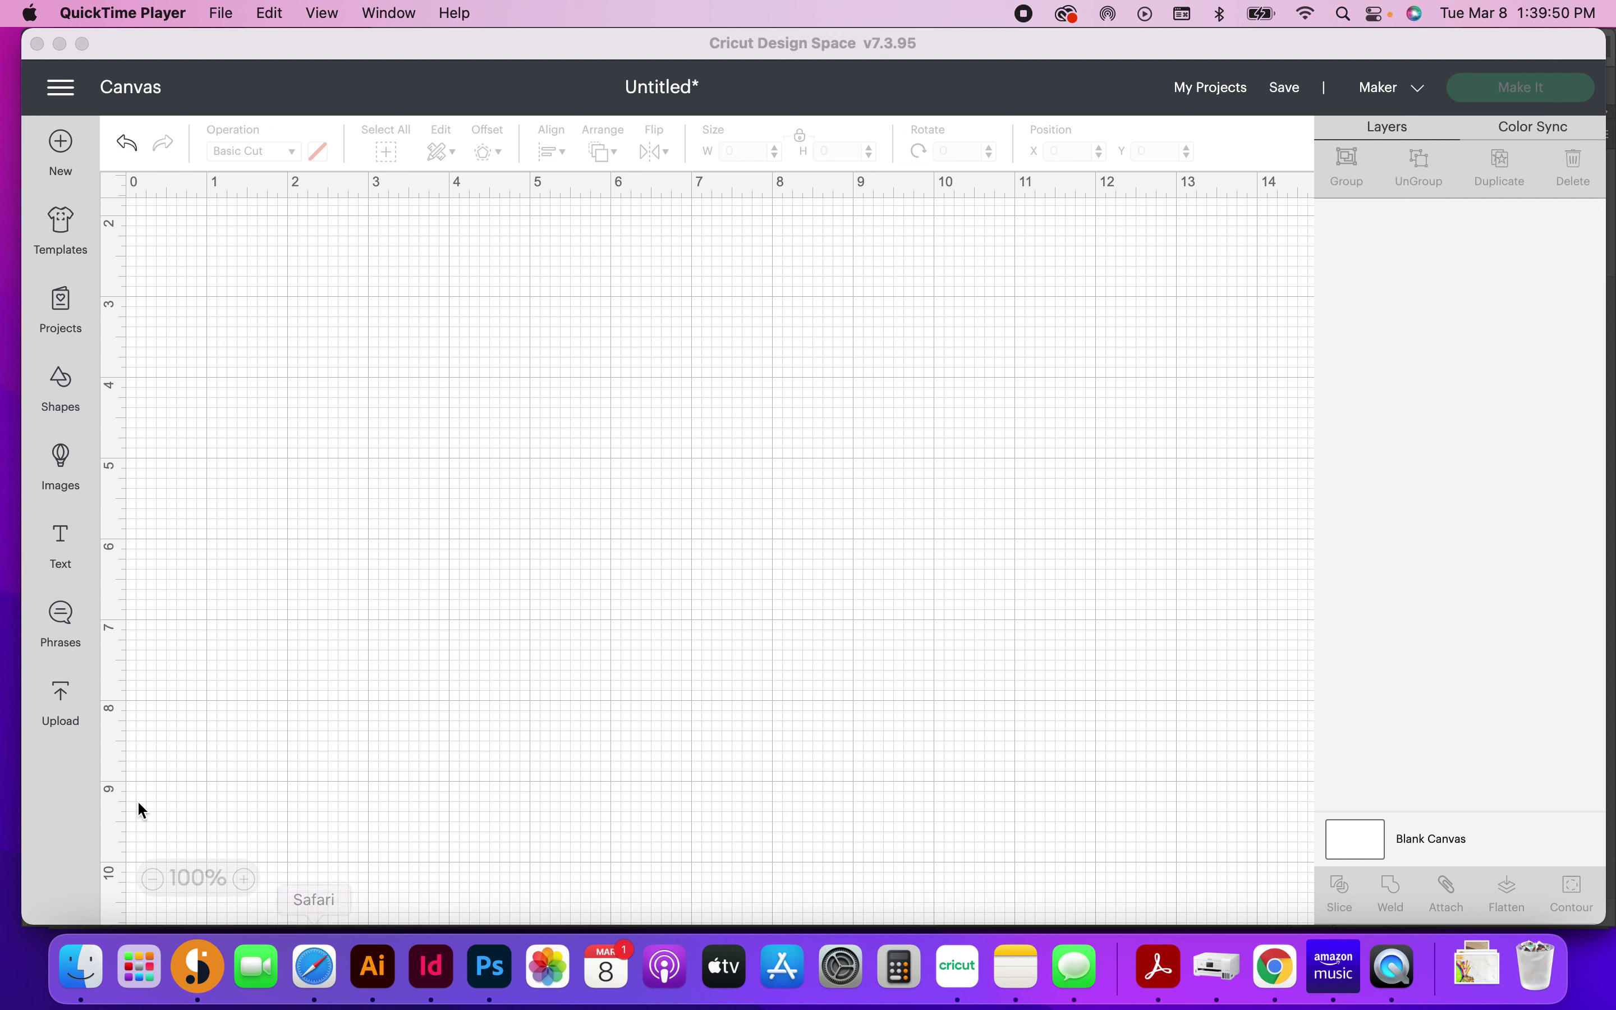
Upload Bunny Egg-01.svg as a cut image and select it in the recent uploads
click(68, 699)
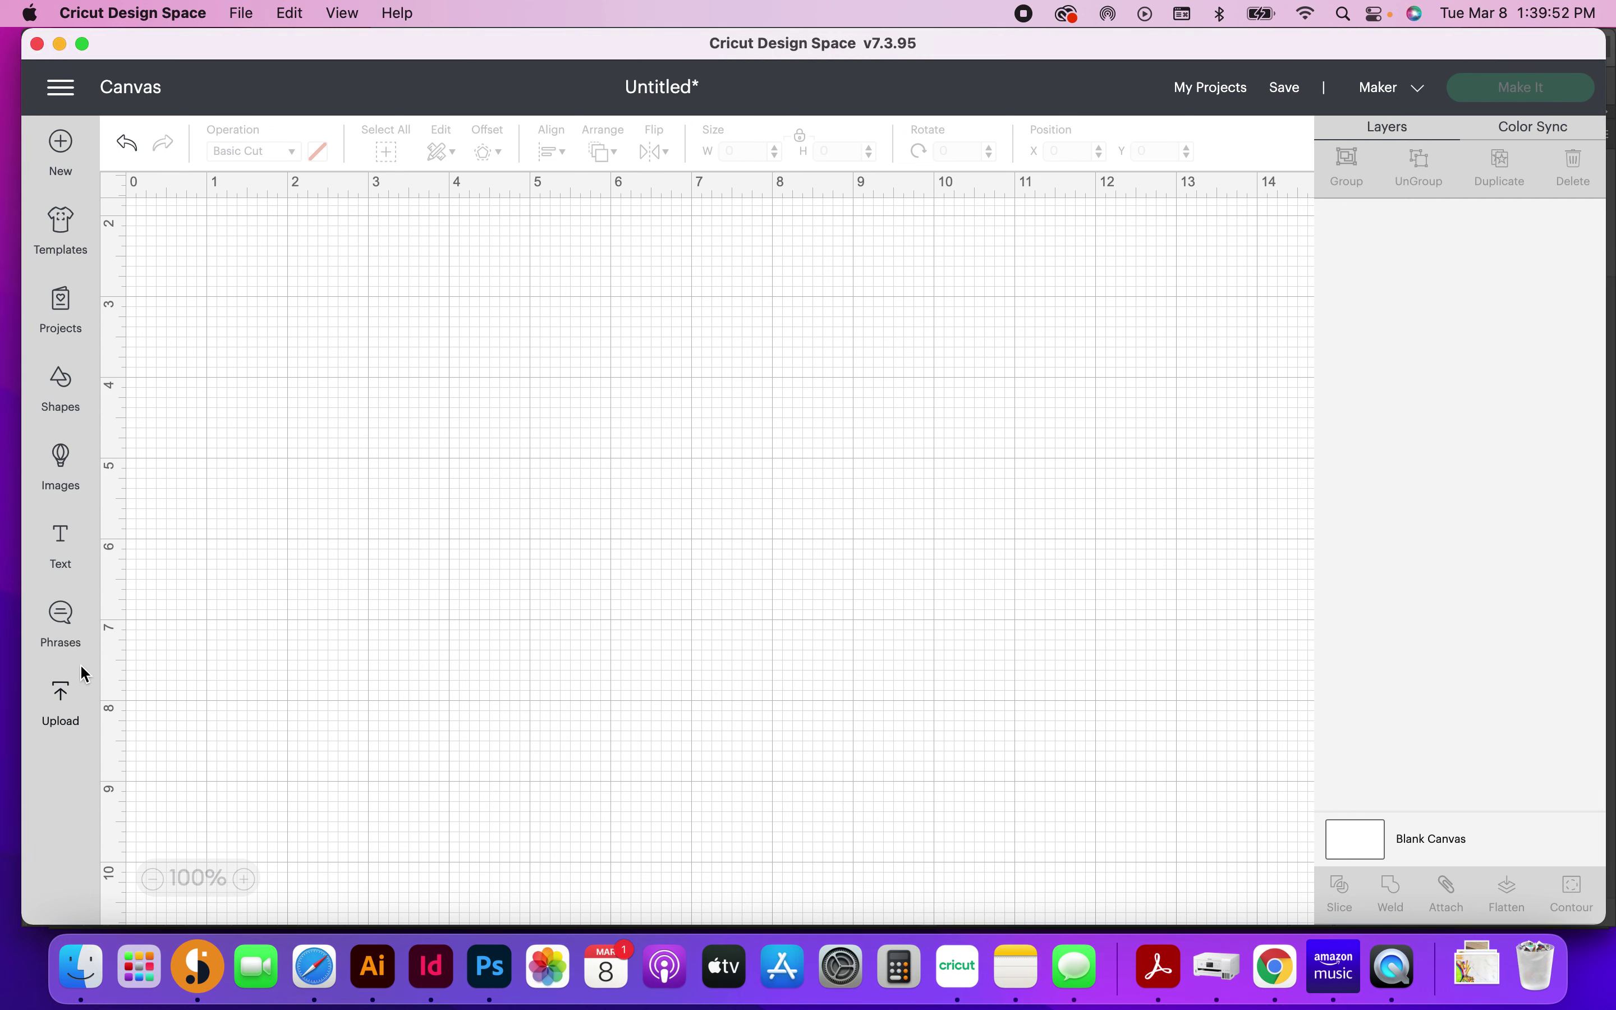
click(73, 691)
click(490, 482)
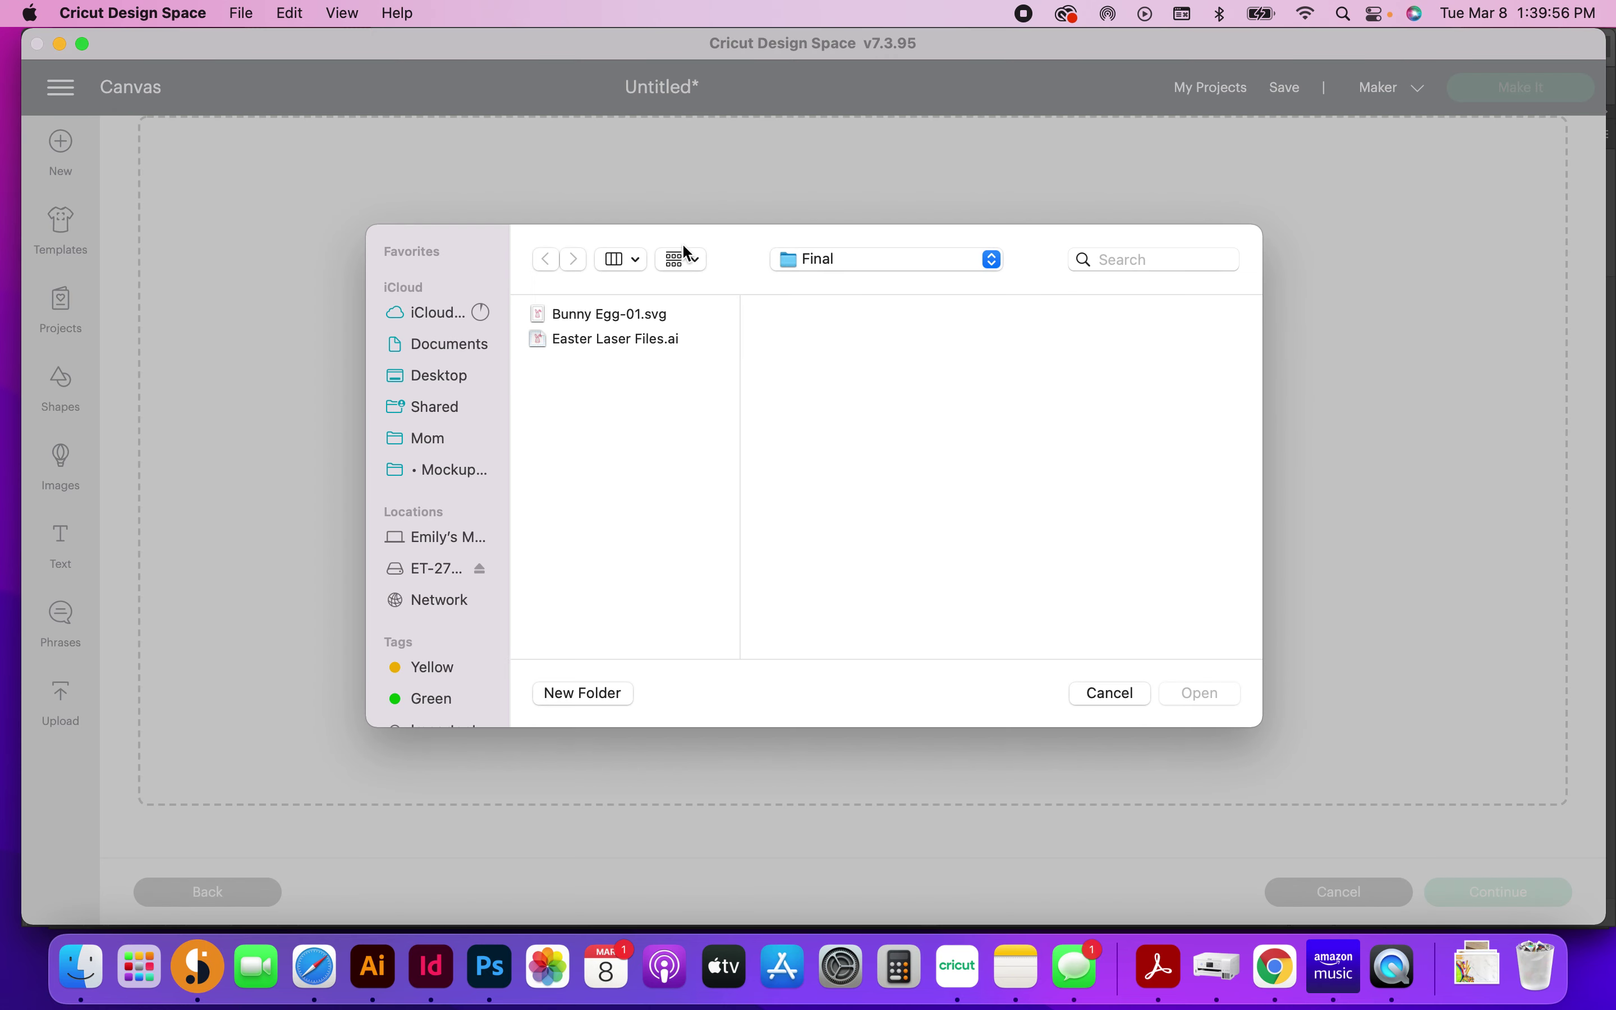
click(597, 314)
click(1192, 694)
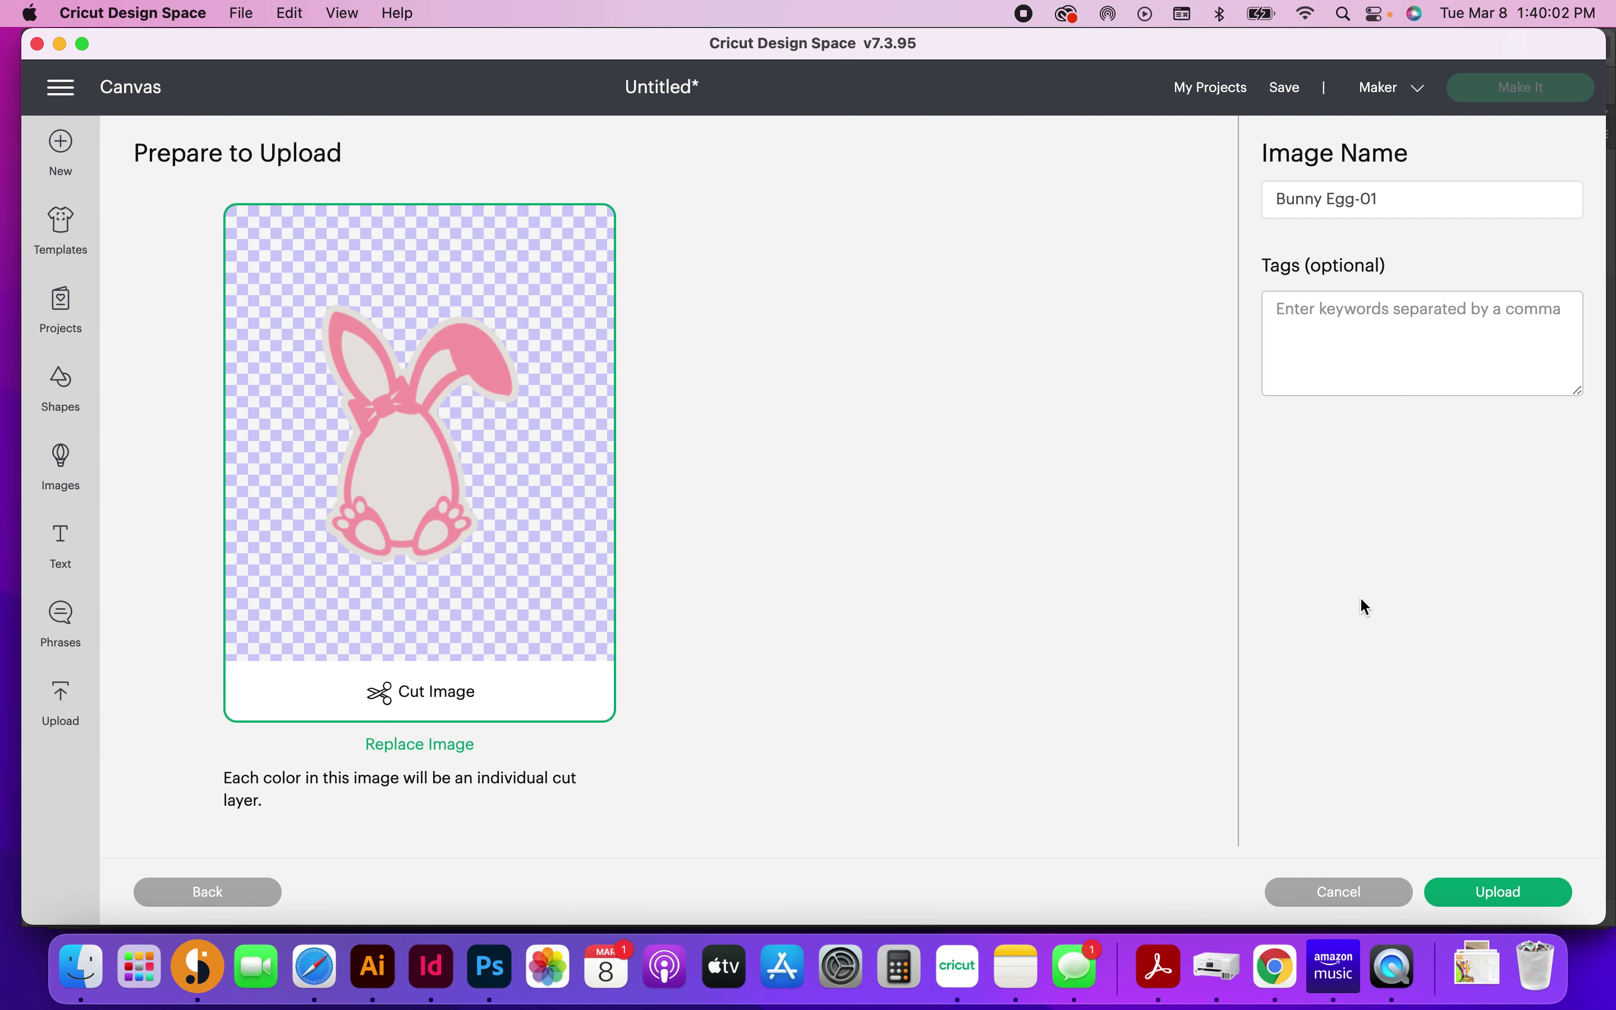
click(1515, 887)
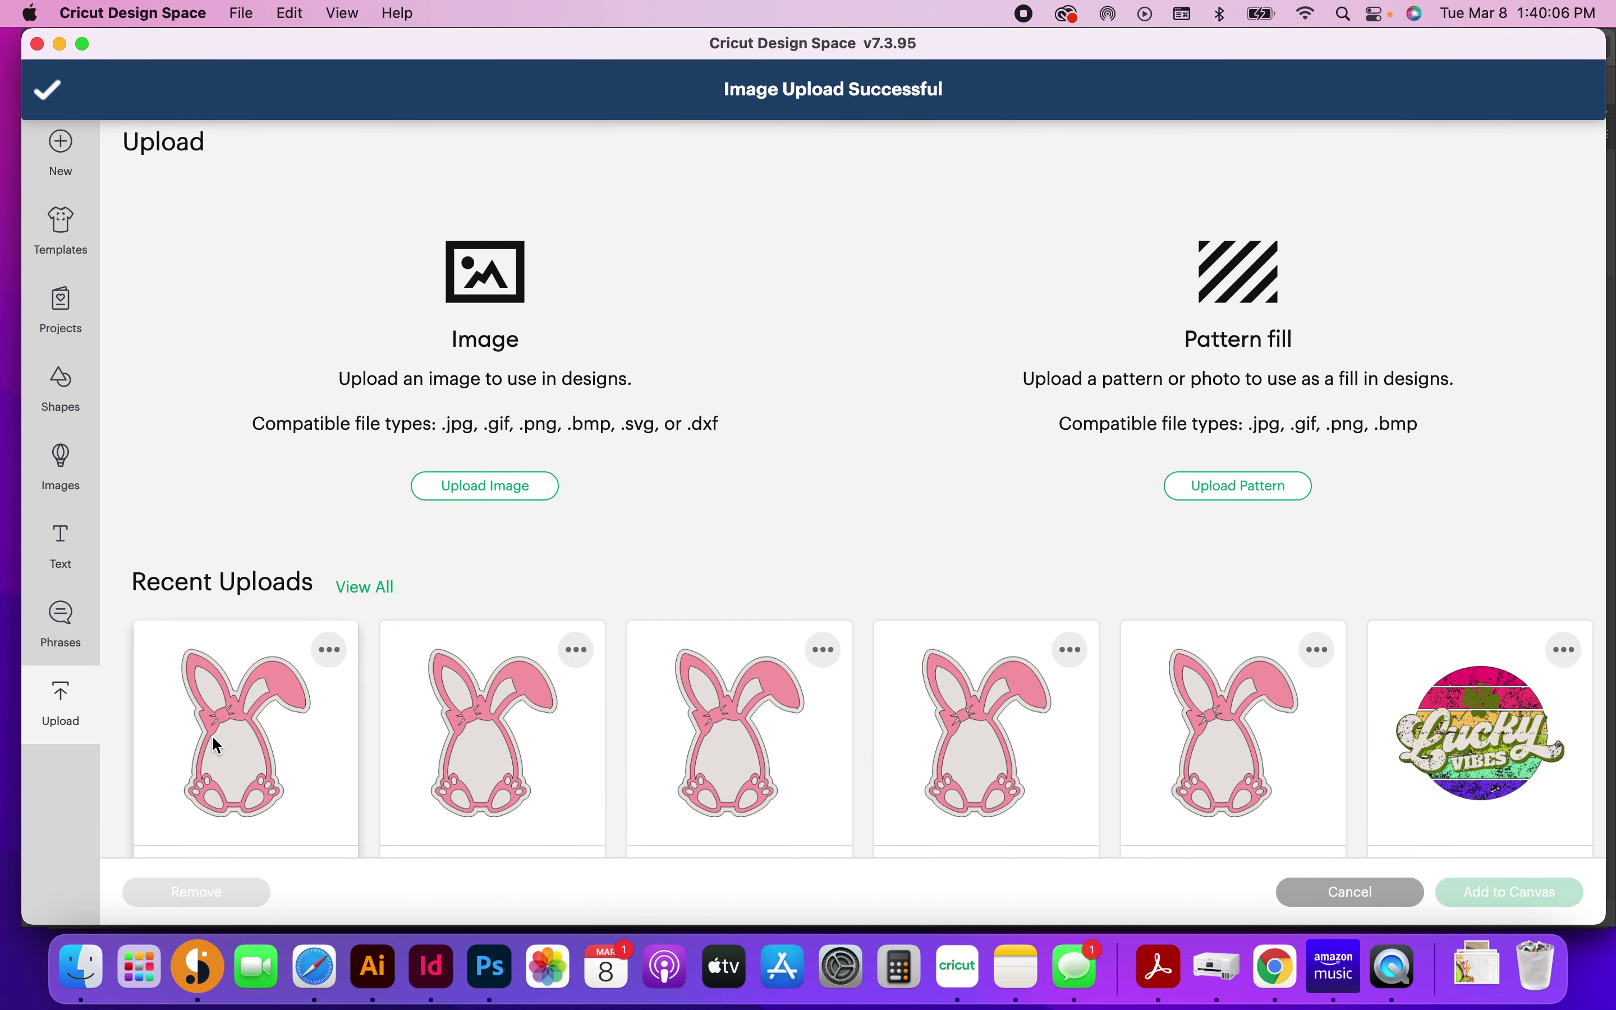
click(219, 748)
Add the bunny to the canvas and resize it to about 3.477 × 4.547 inches
click(1471, 897)
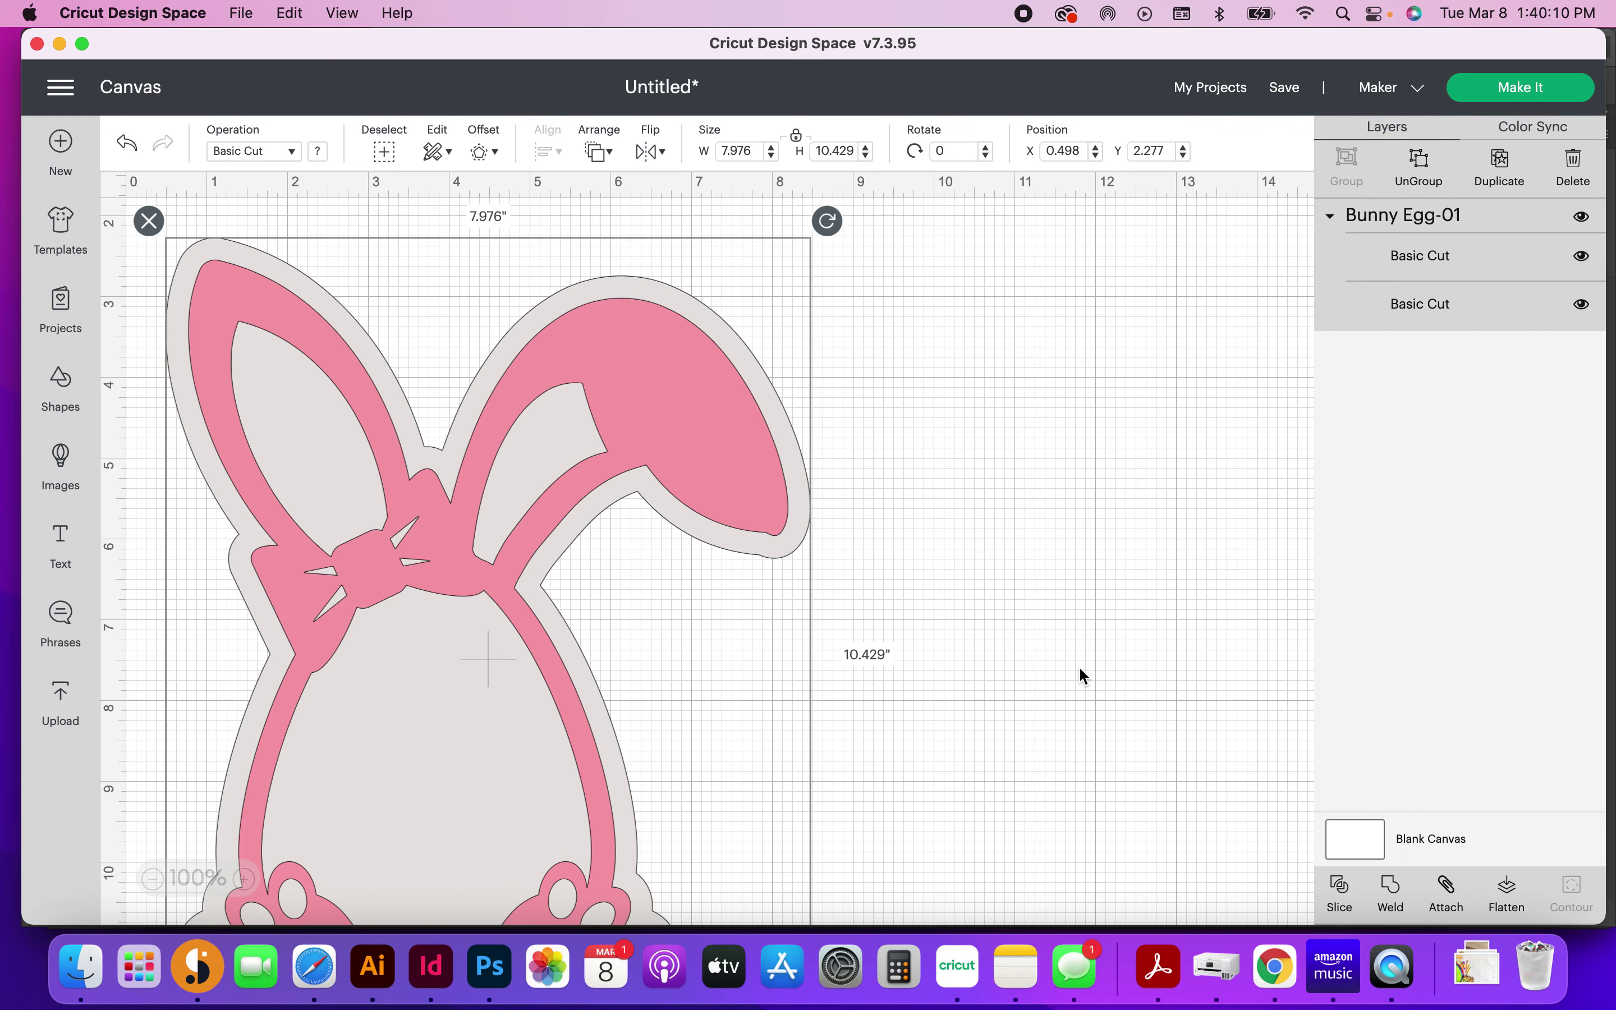
drag(524, 667, 590, 515)
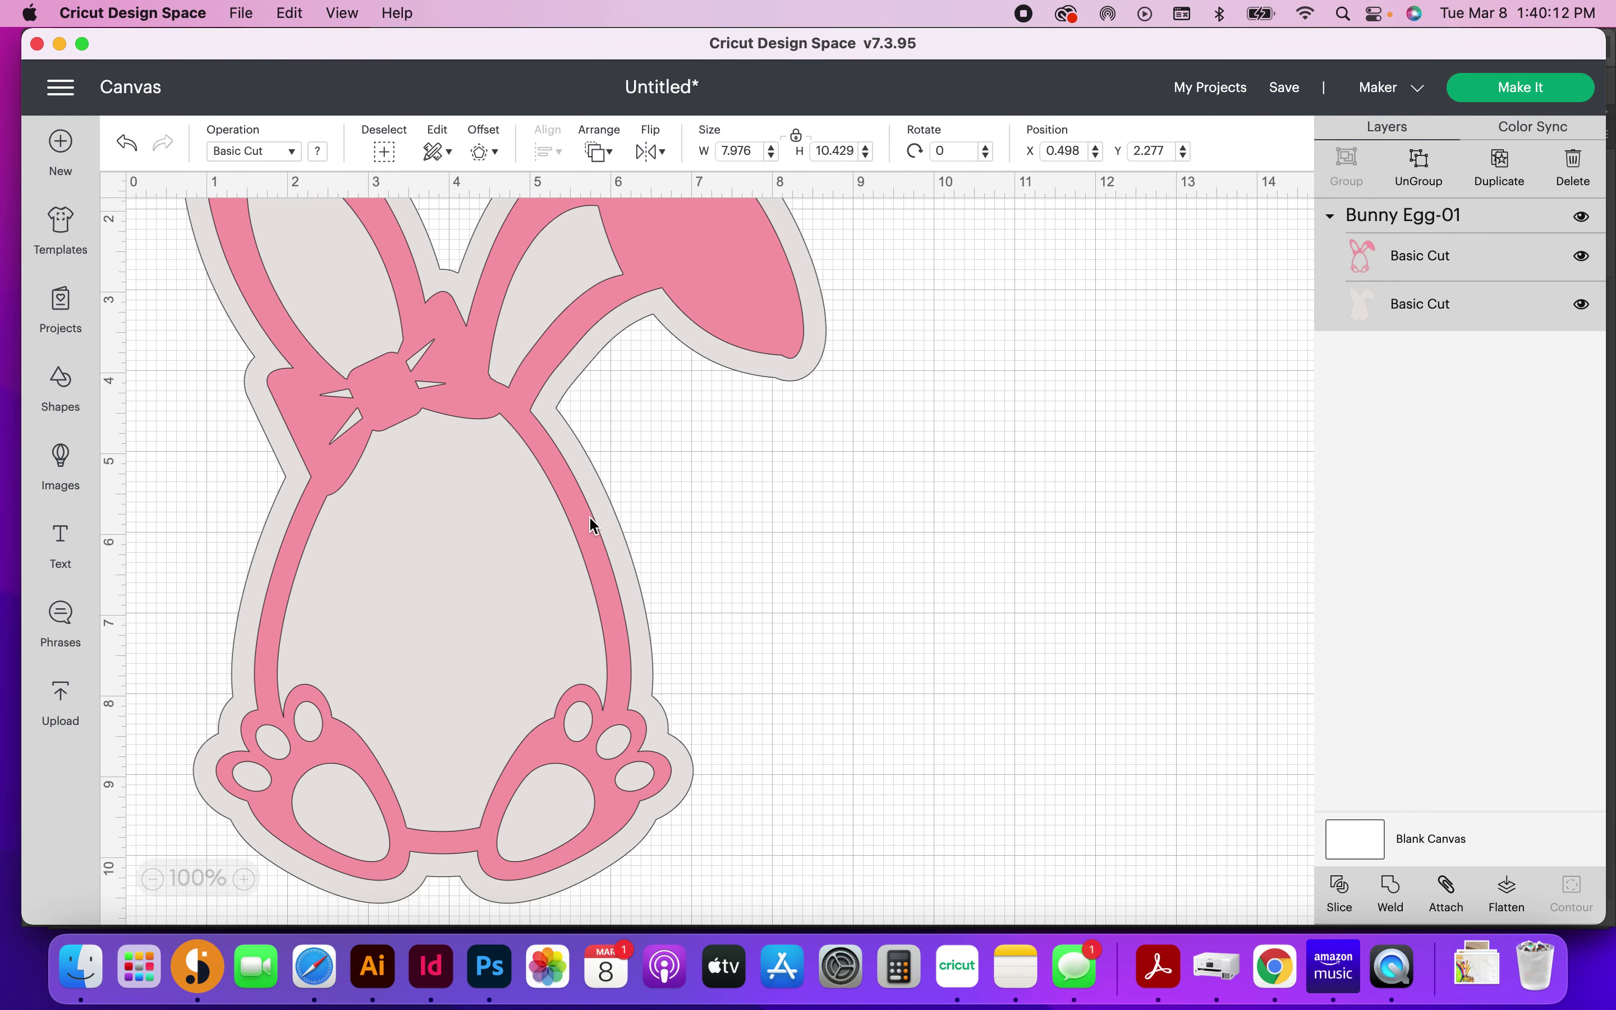
drag(860, 922, 577, 639)
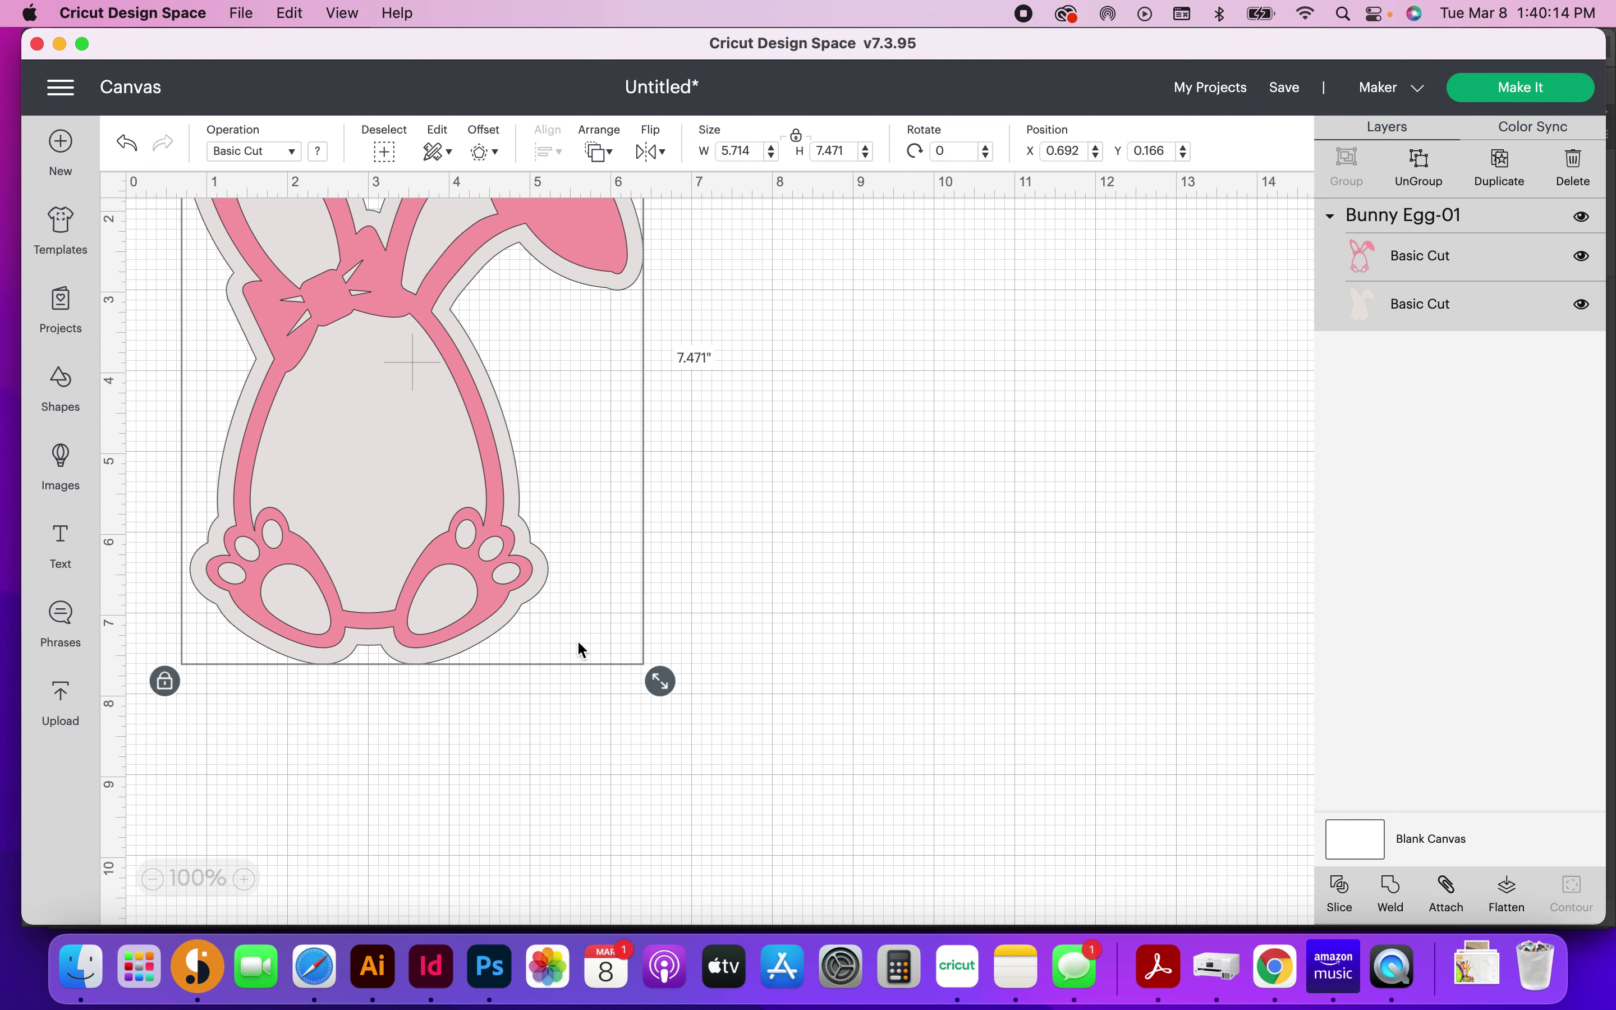
drag(428, 374, 529, 525)
drag(727, 791, 554, 551)
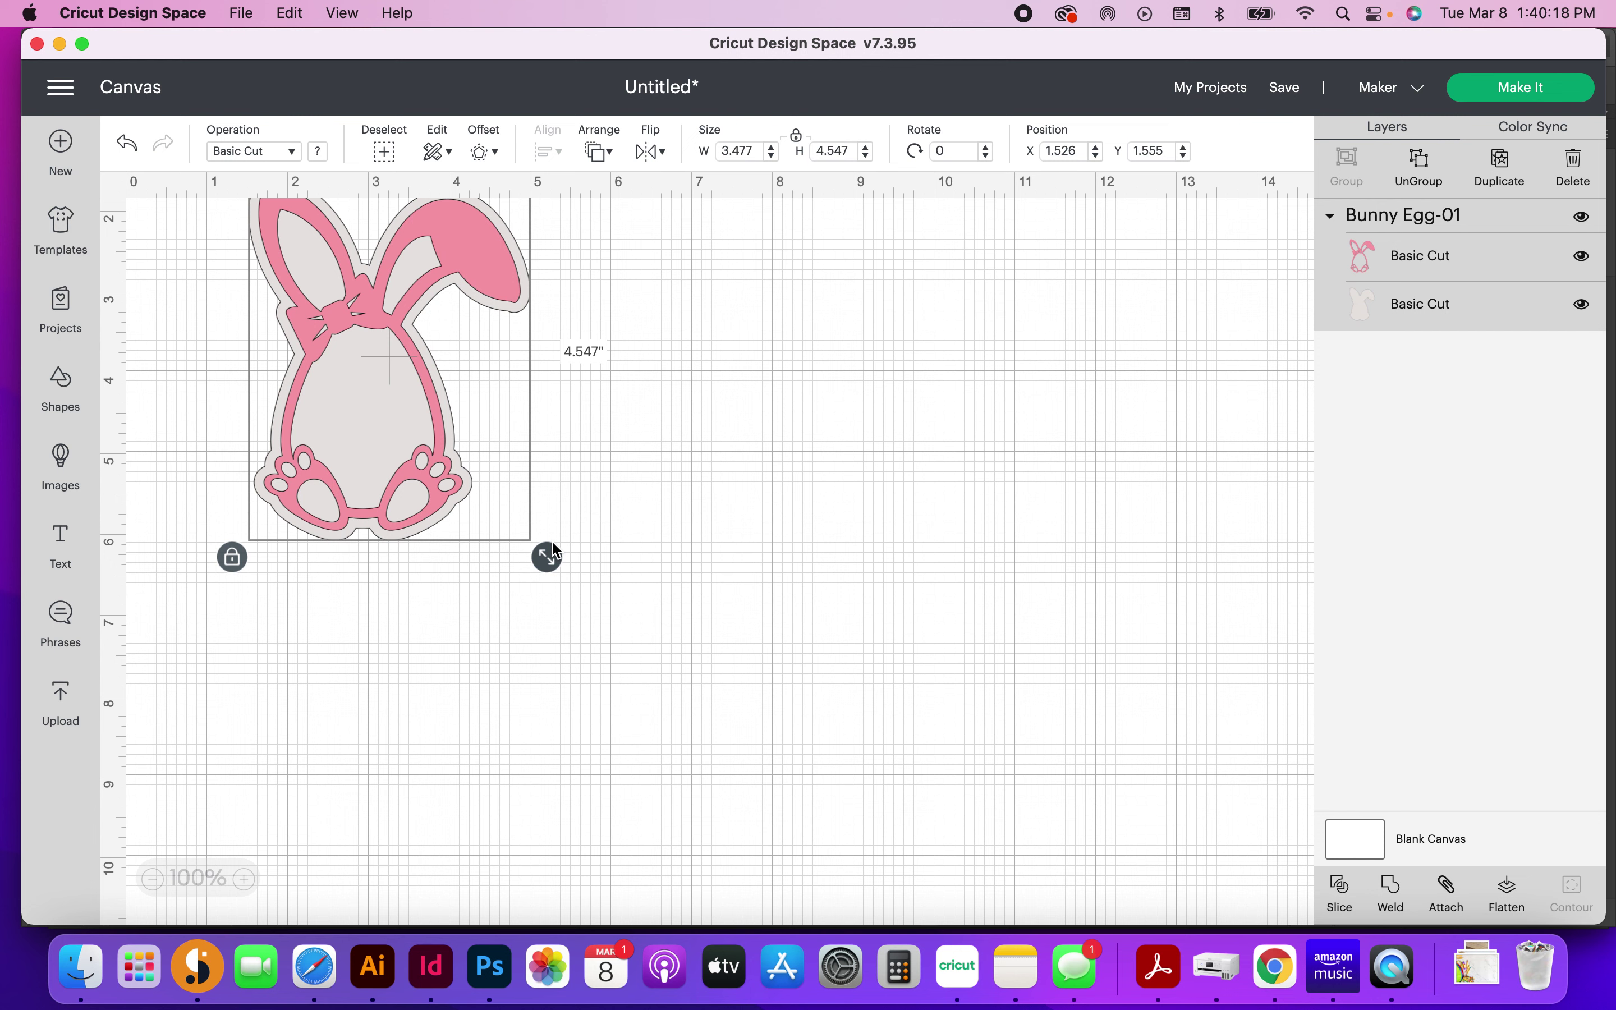
click(618, 476)
drag(394, 386, 373, 491)
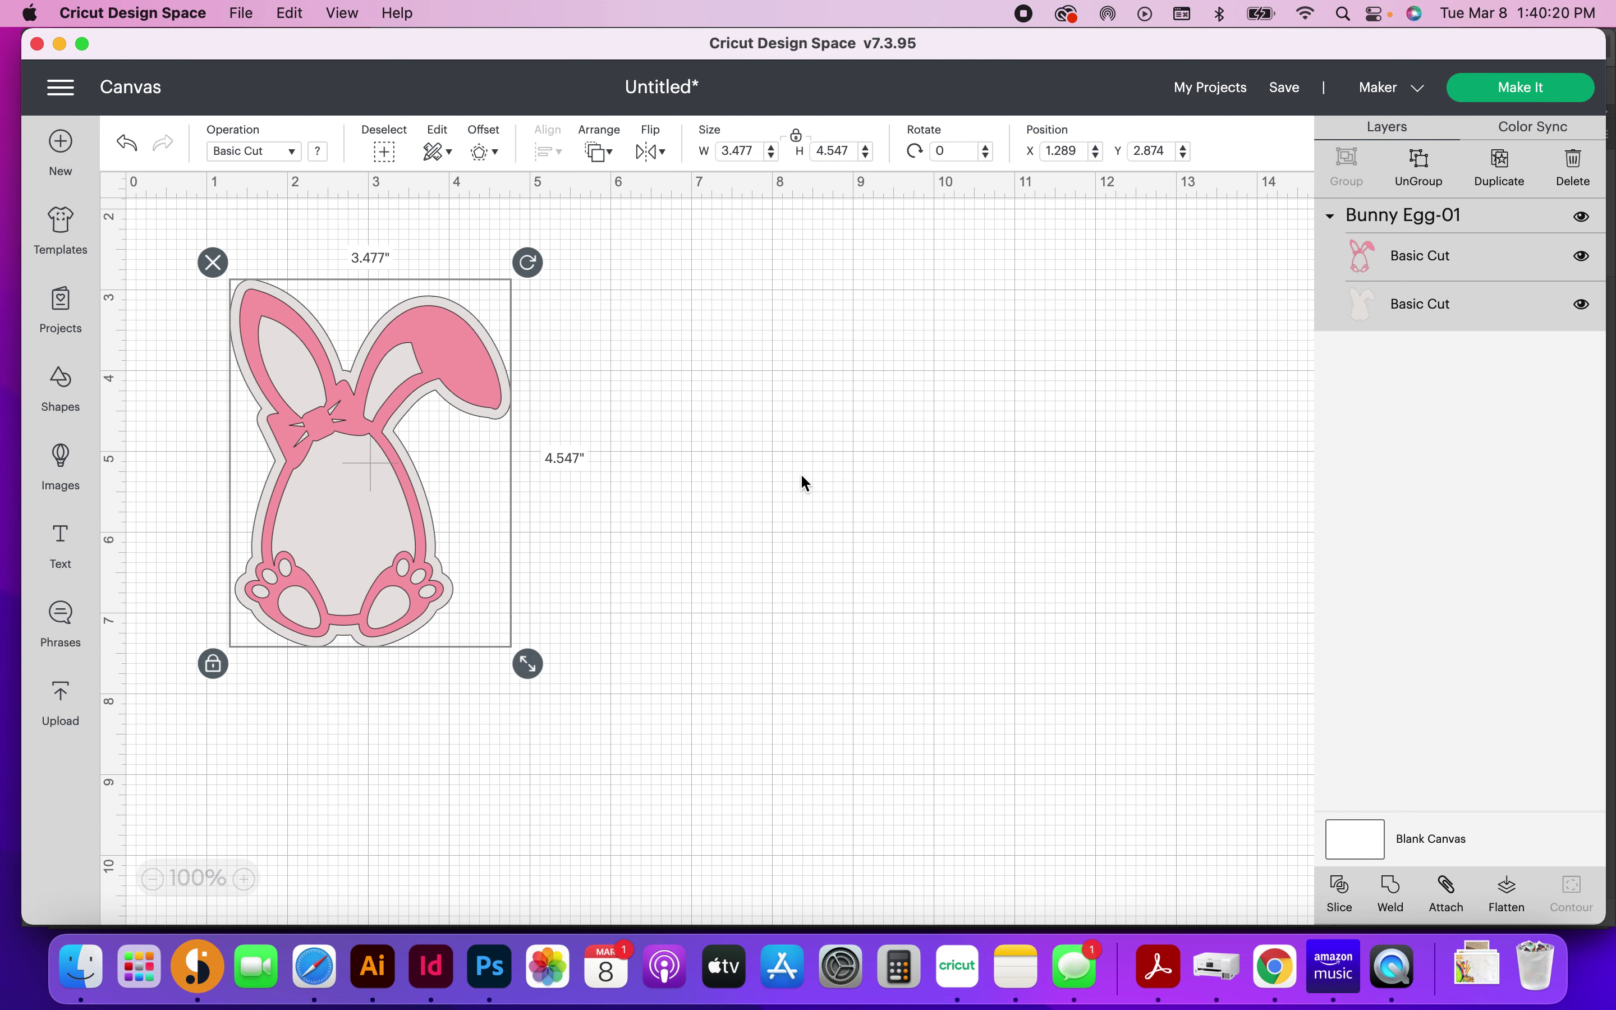
Ungroup the bunny and drag the pink layer off to sit beside the grey backing
click(1420, 169)
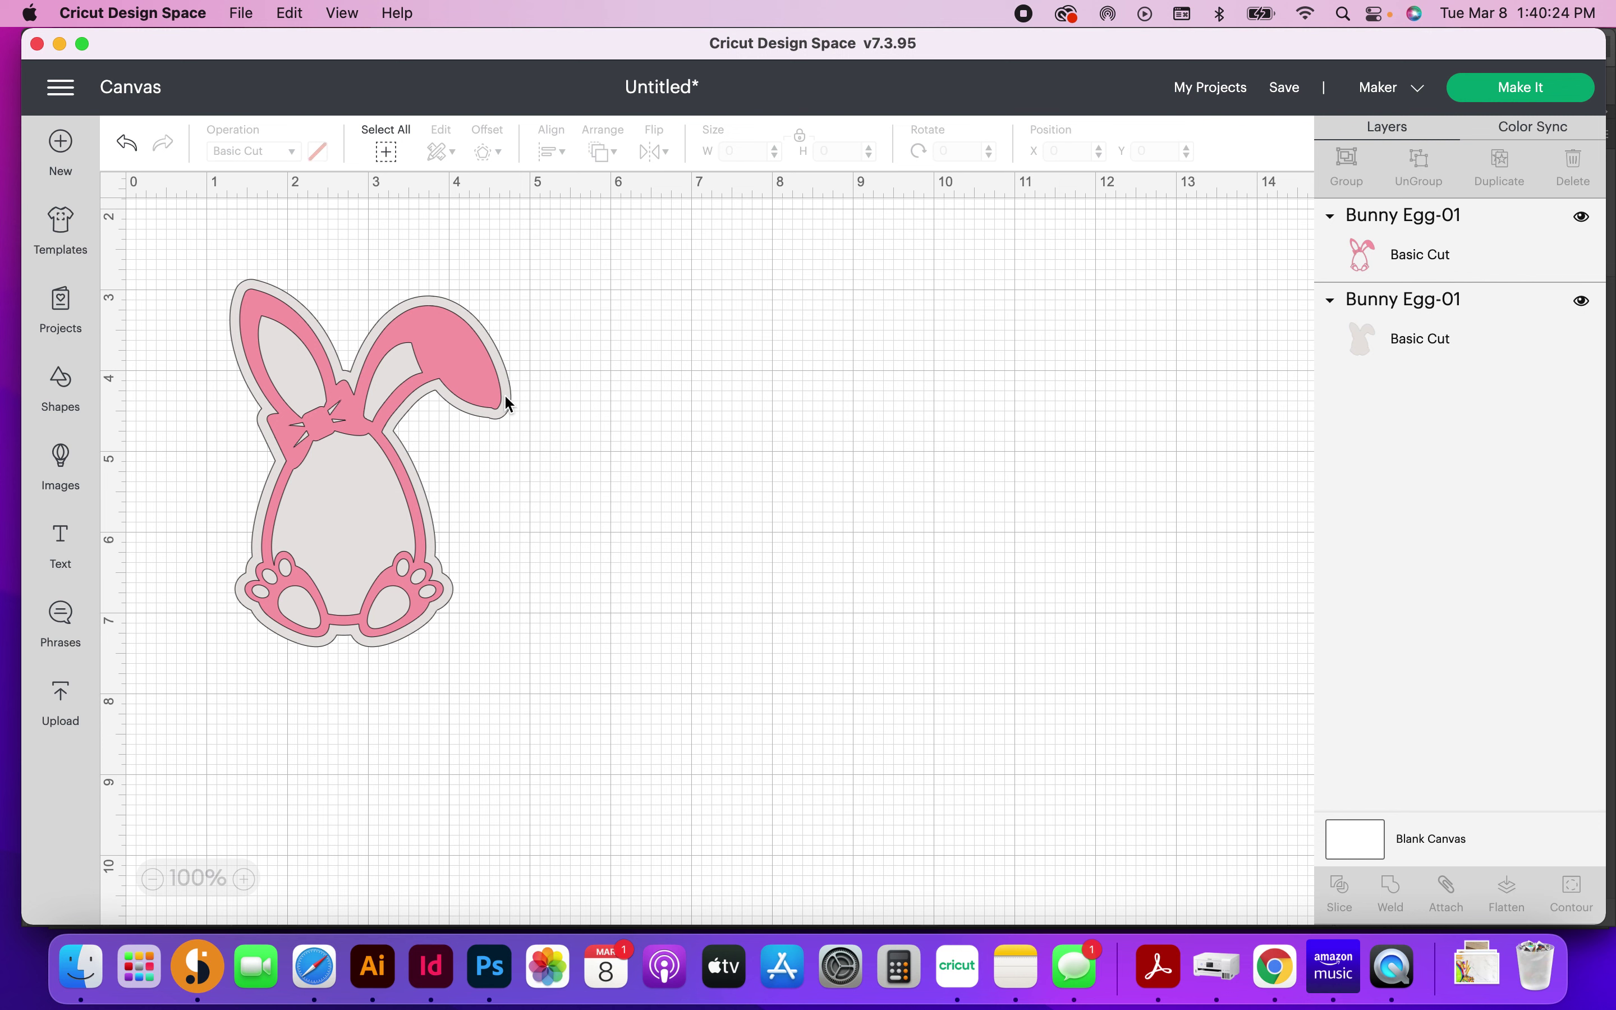
drag(341, 414, 644, 421)
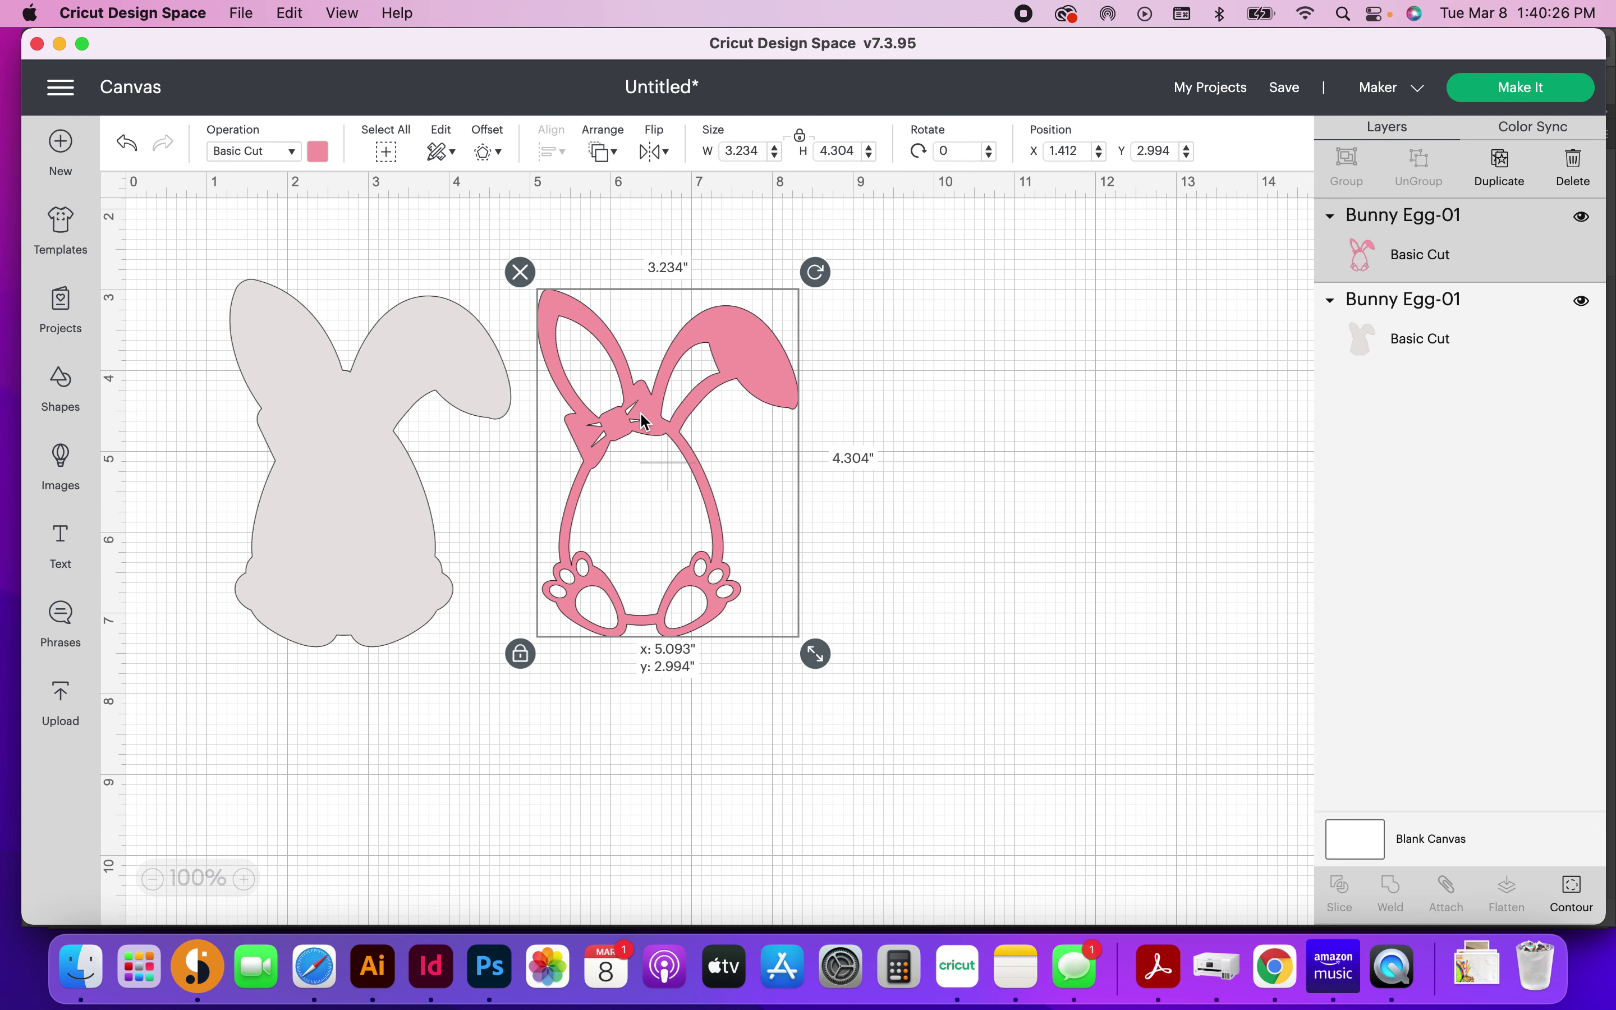
click(1076, 454)
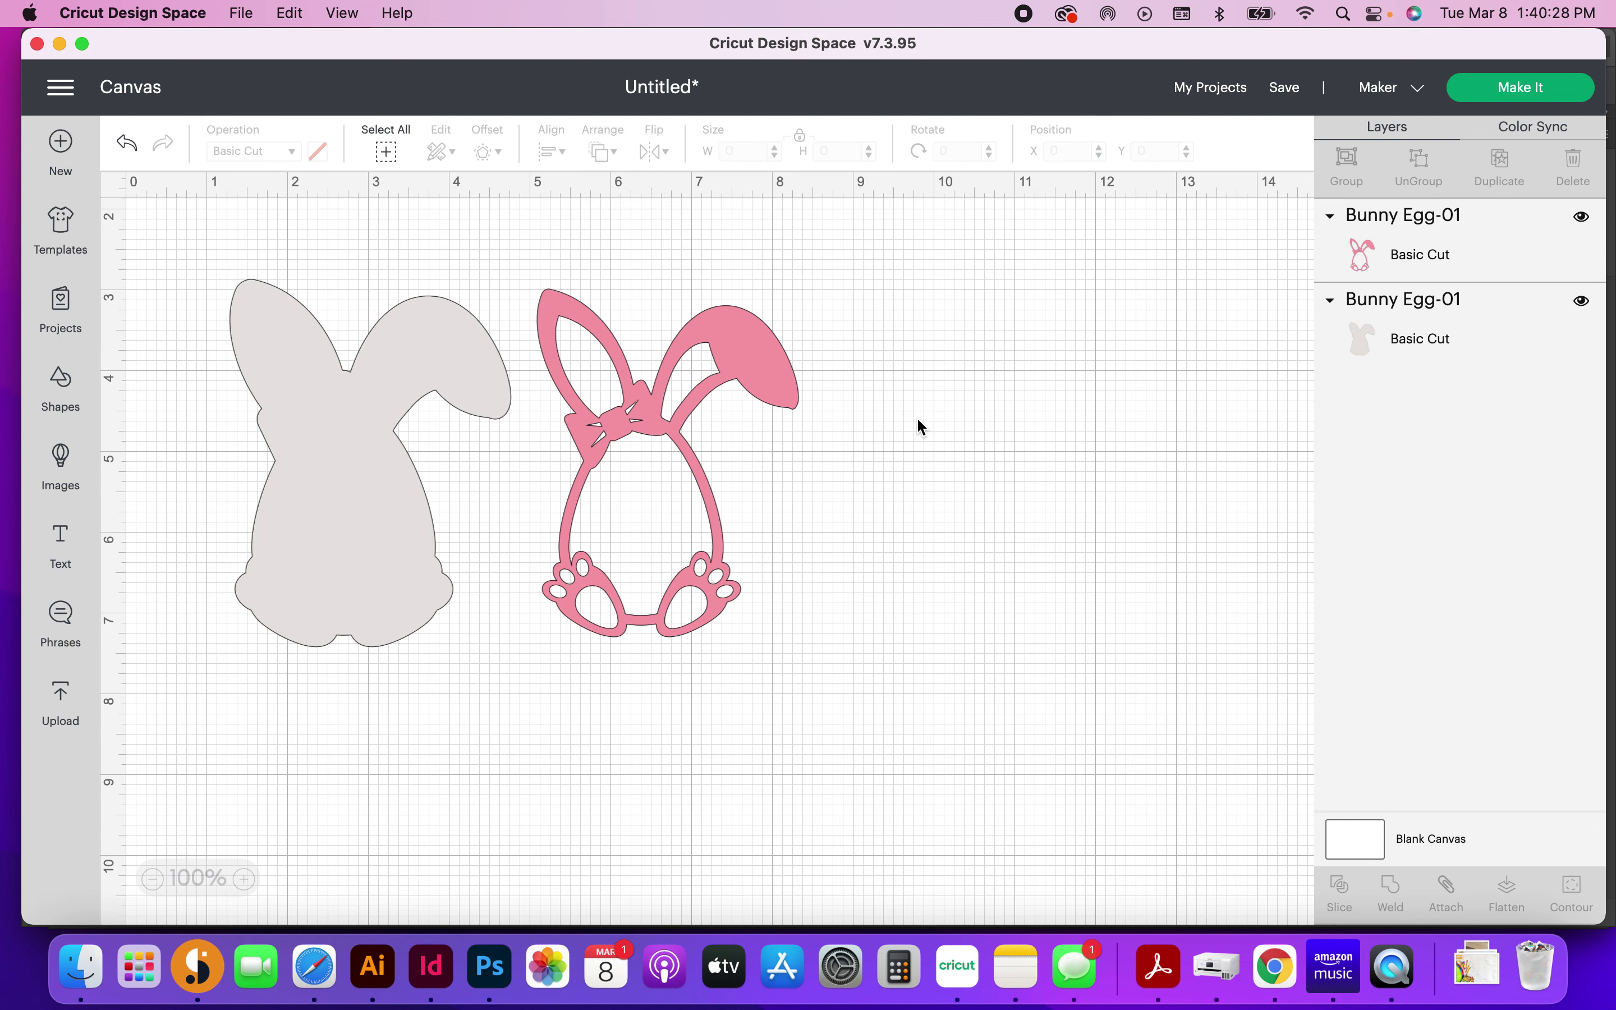
click(61, 540)
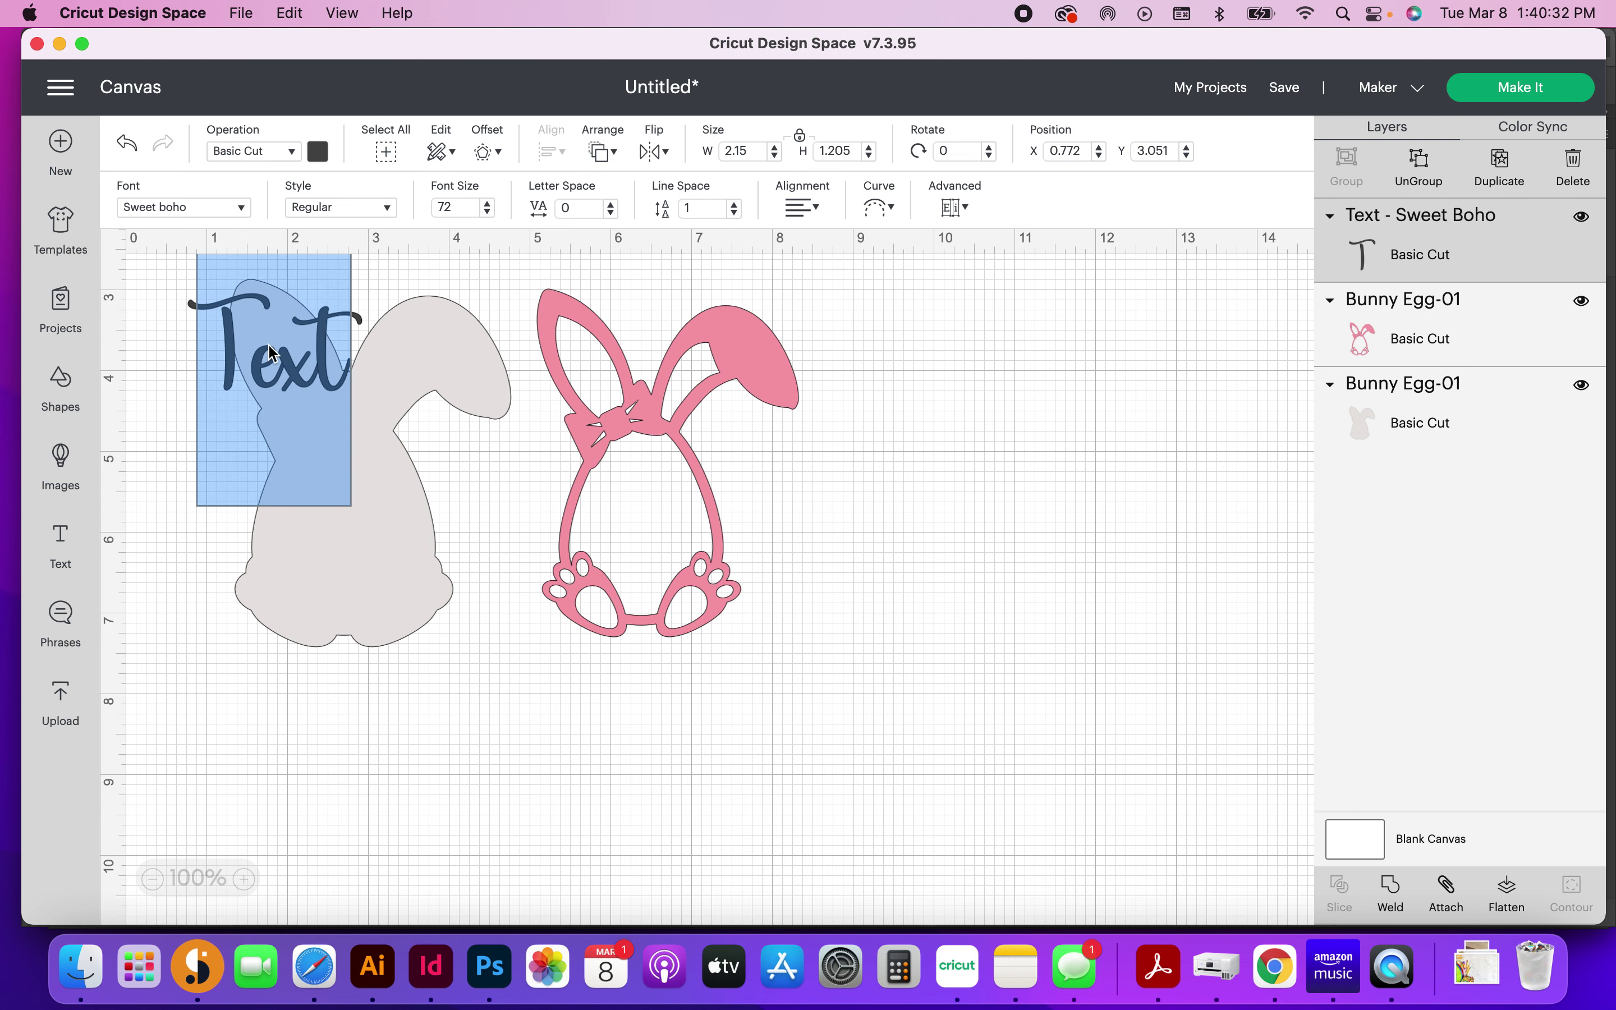
Type 'Olivia' into the Sweet Boho script text box
text(O)
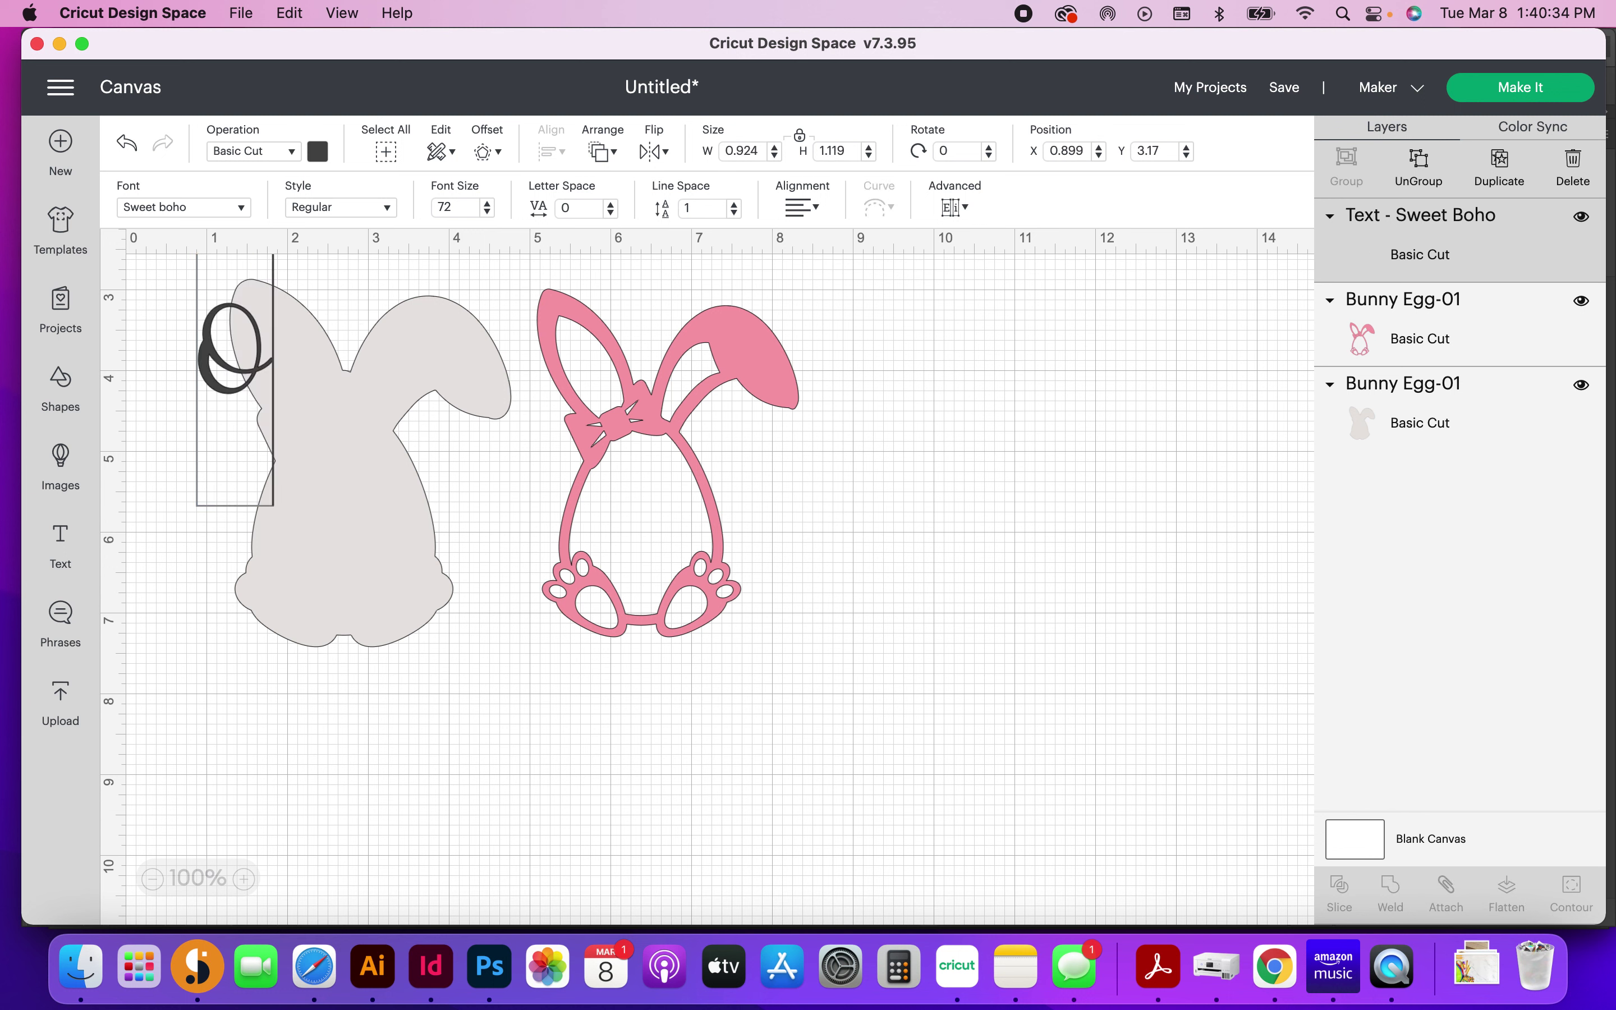
text(livia)
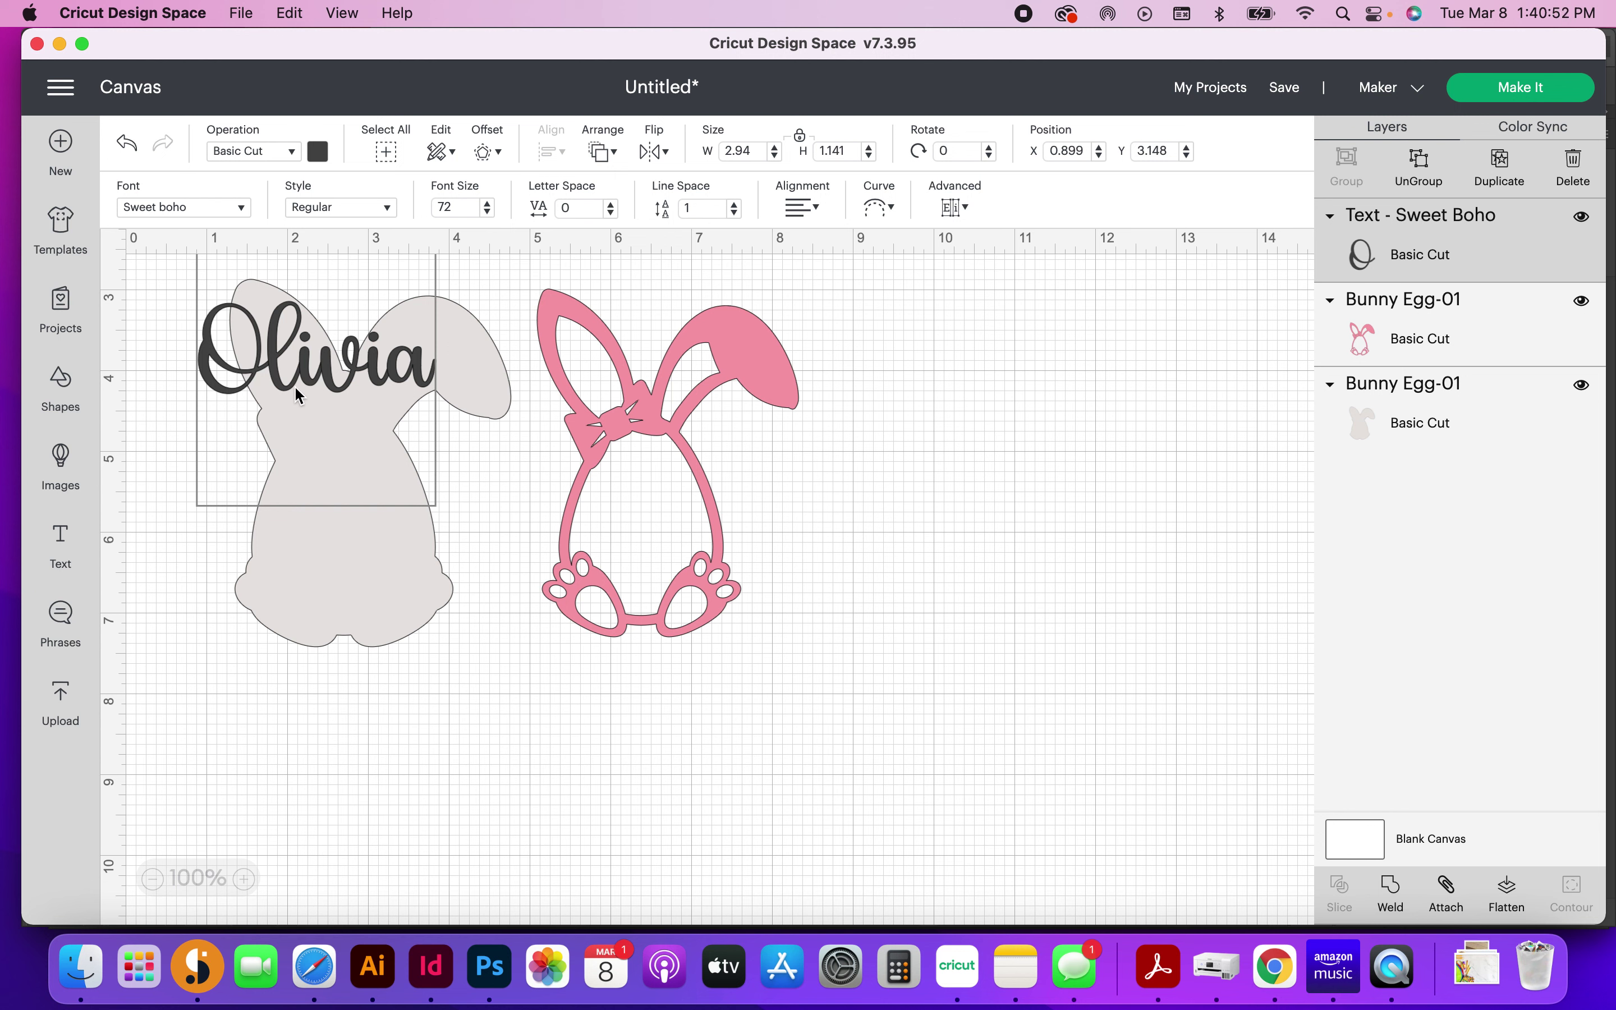
click(877, 375)
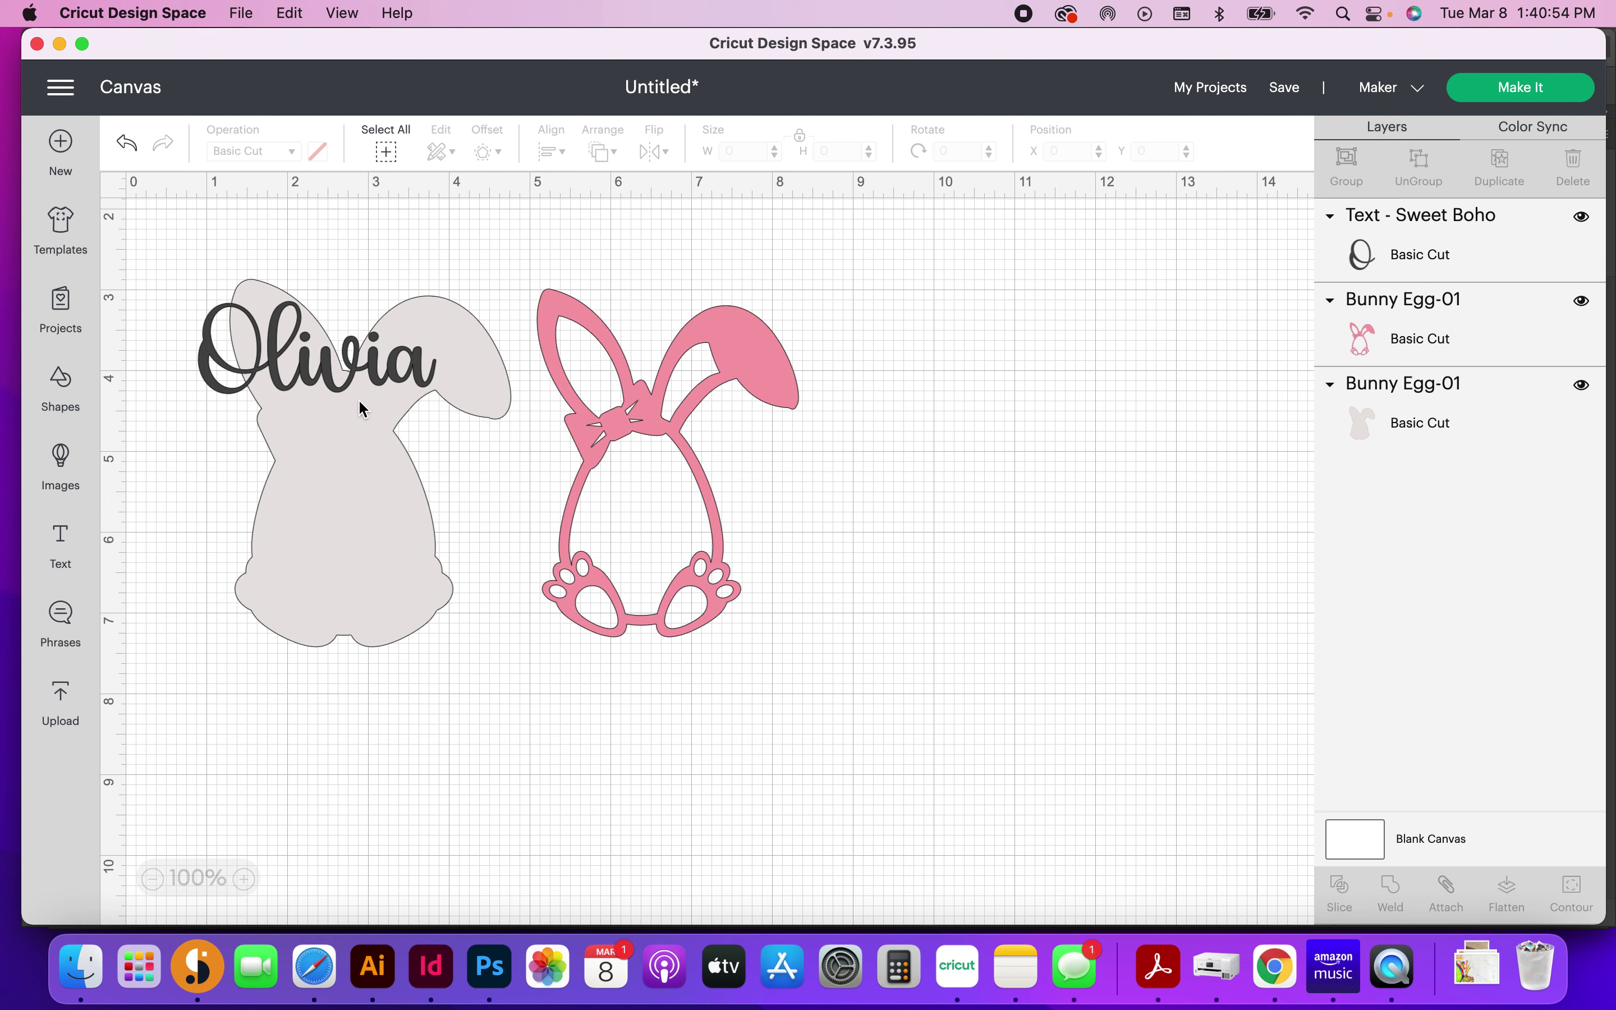
Scale Olivia to 1.744 × 0.677 inches, rotate it to 353.94°, and fit it inside the pink egg
click(250, 372)
drag(250, 372, 804, 518)
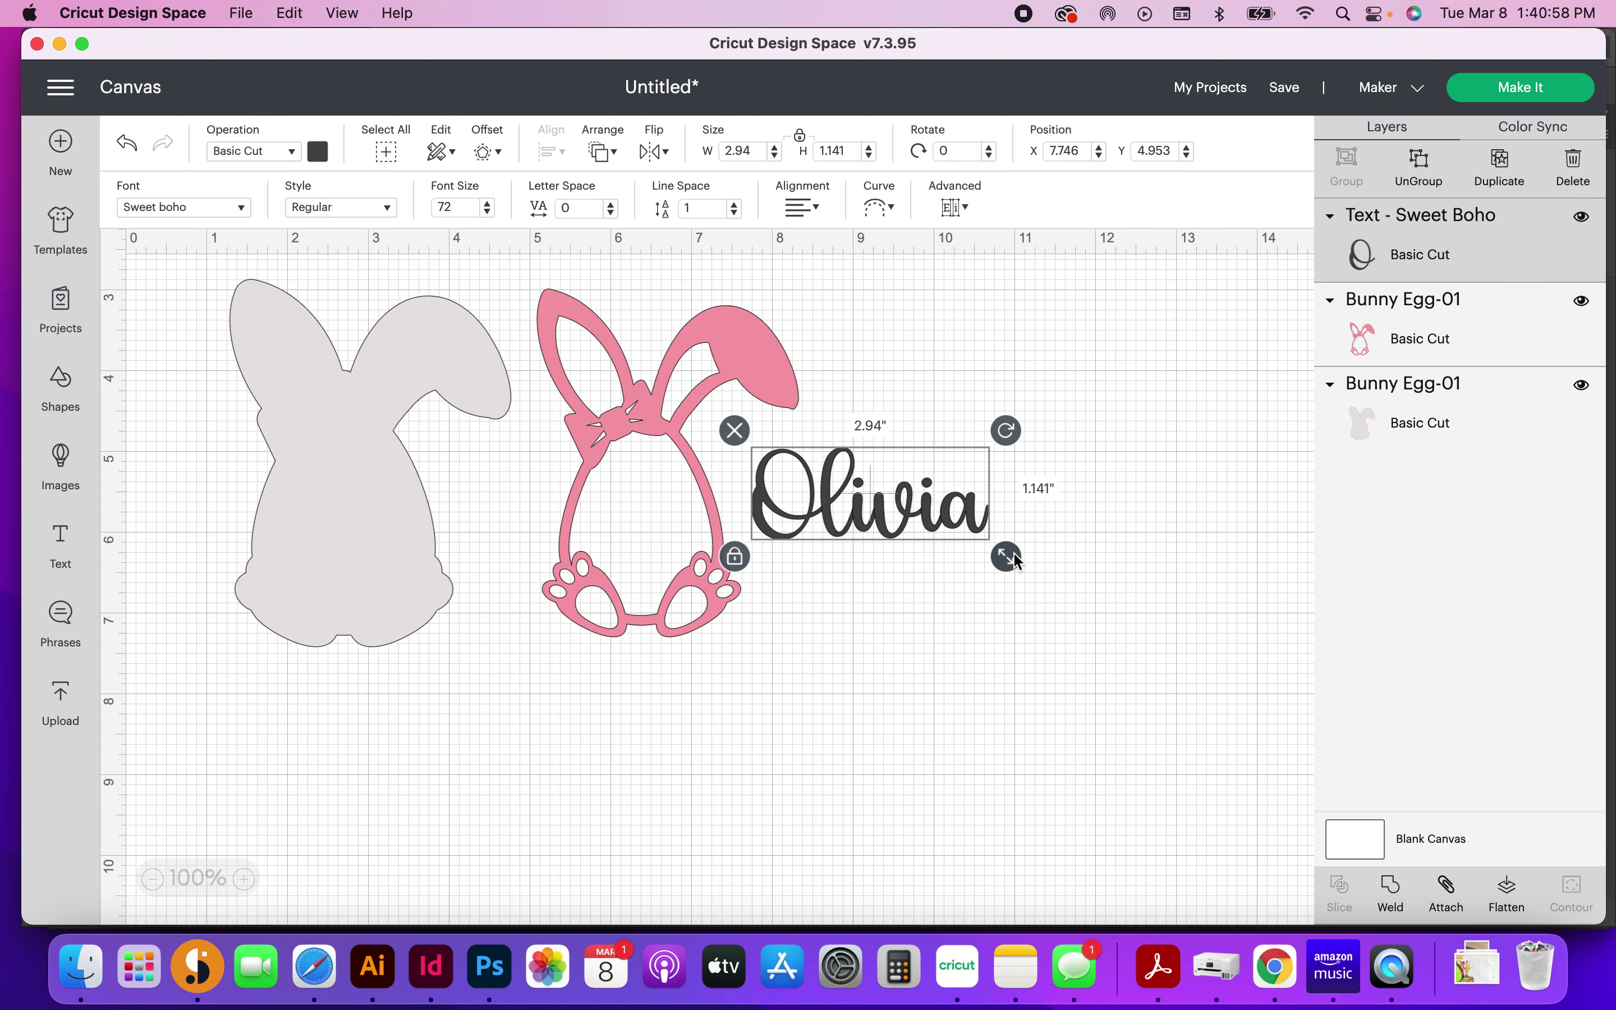
drag(1008, 561, 984, 551)
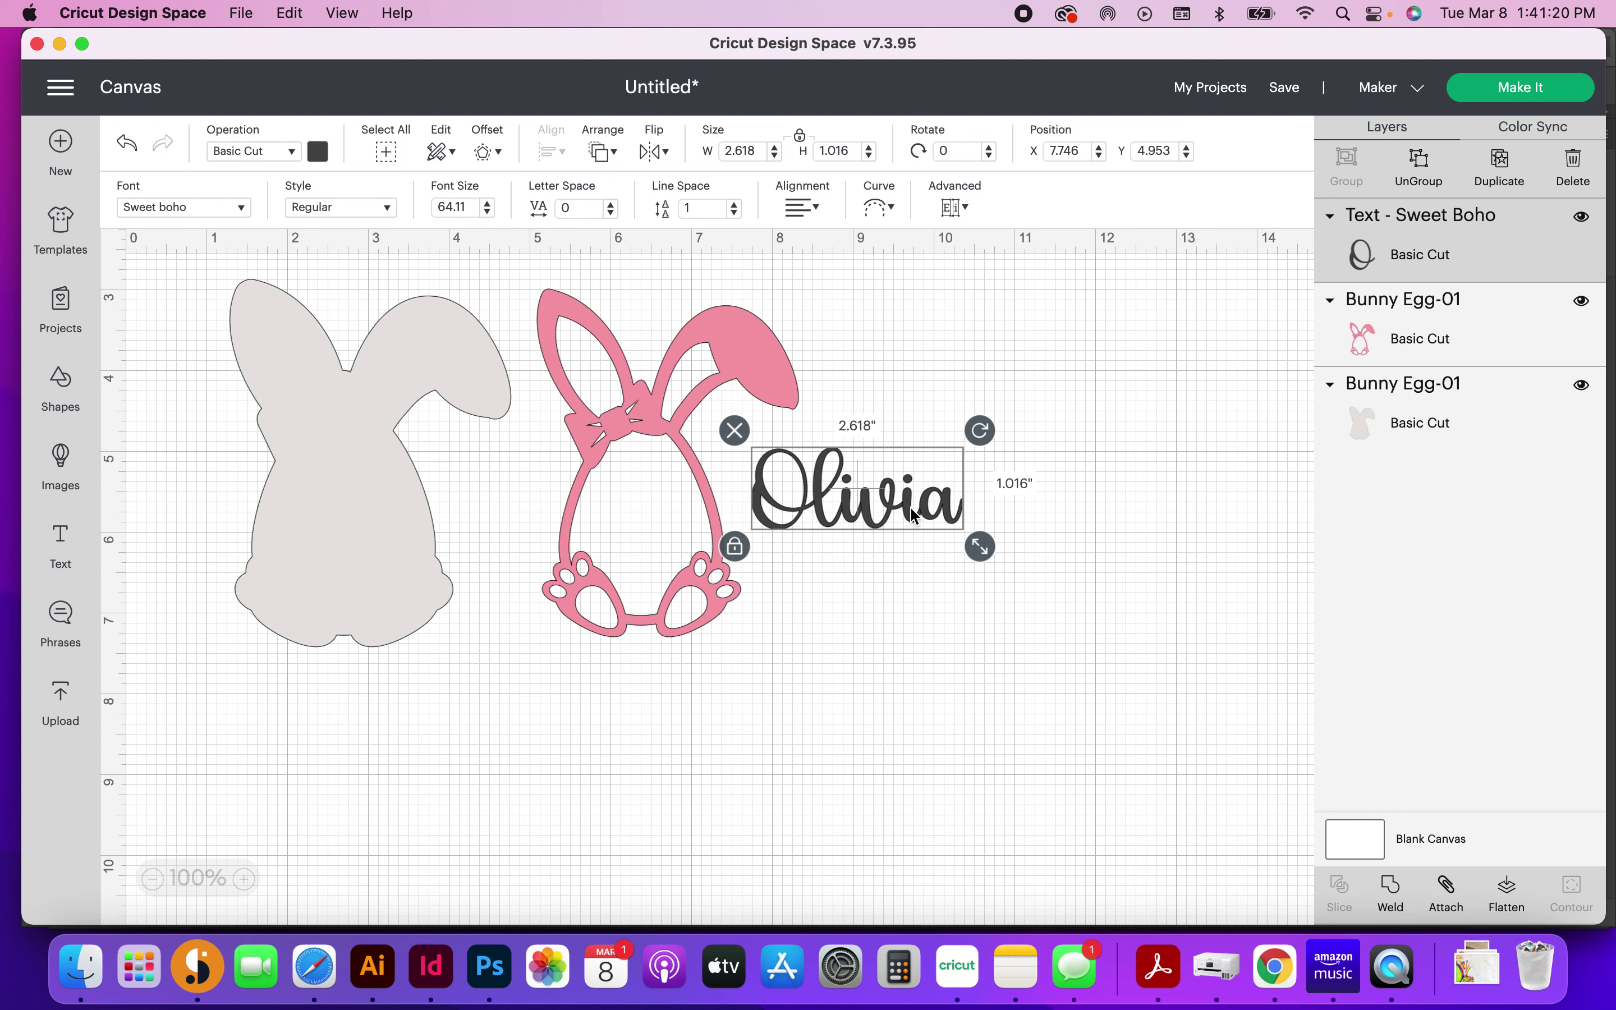
drag(981, 548, 723, 564)
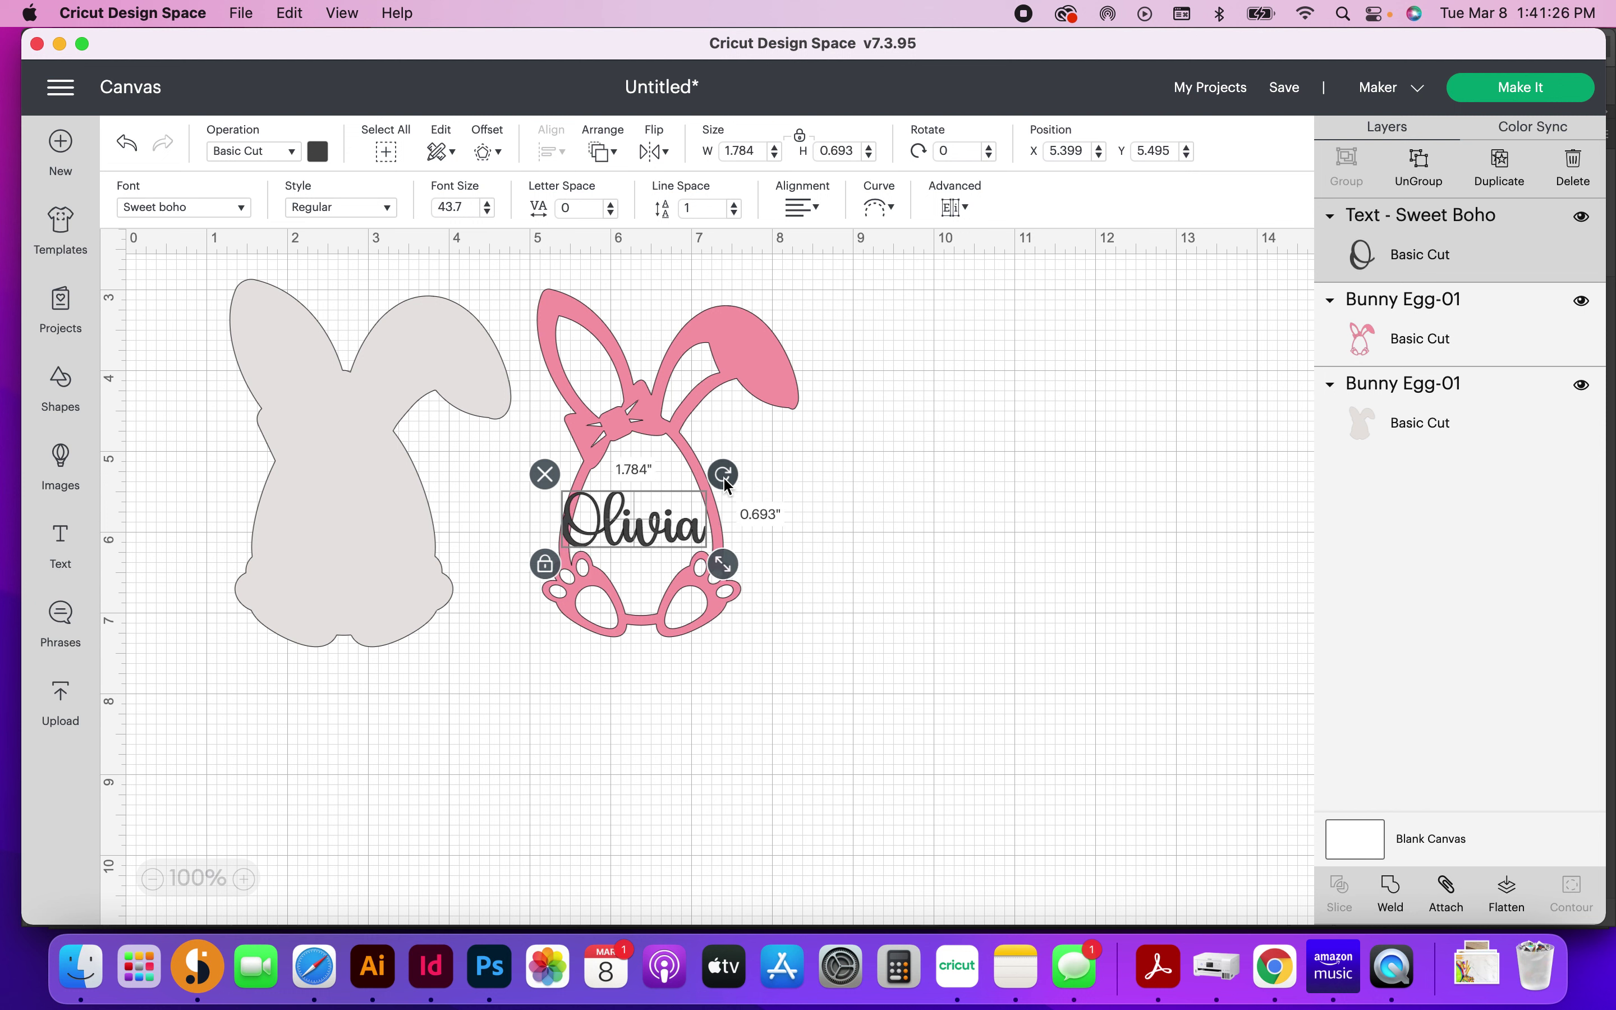
drag(727, 485, 727, 467)
drag(653, 539, 685, 531)
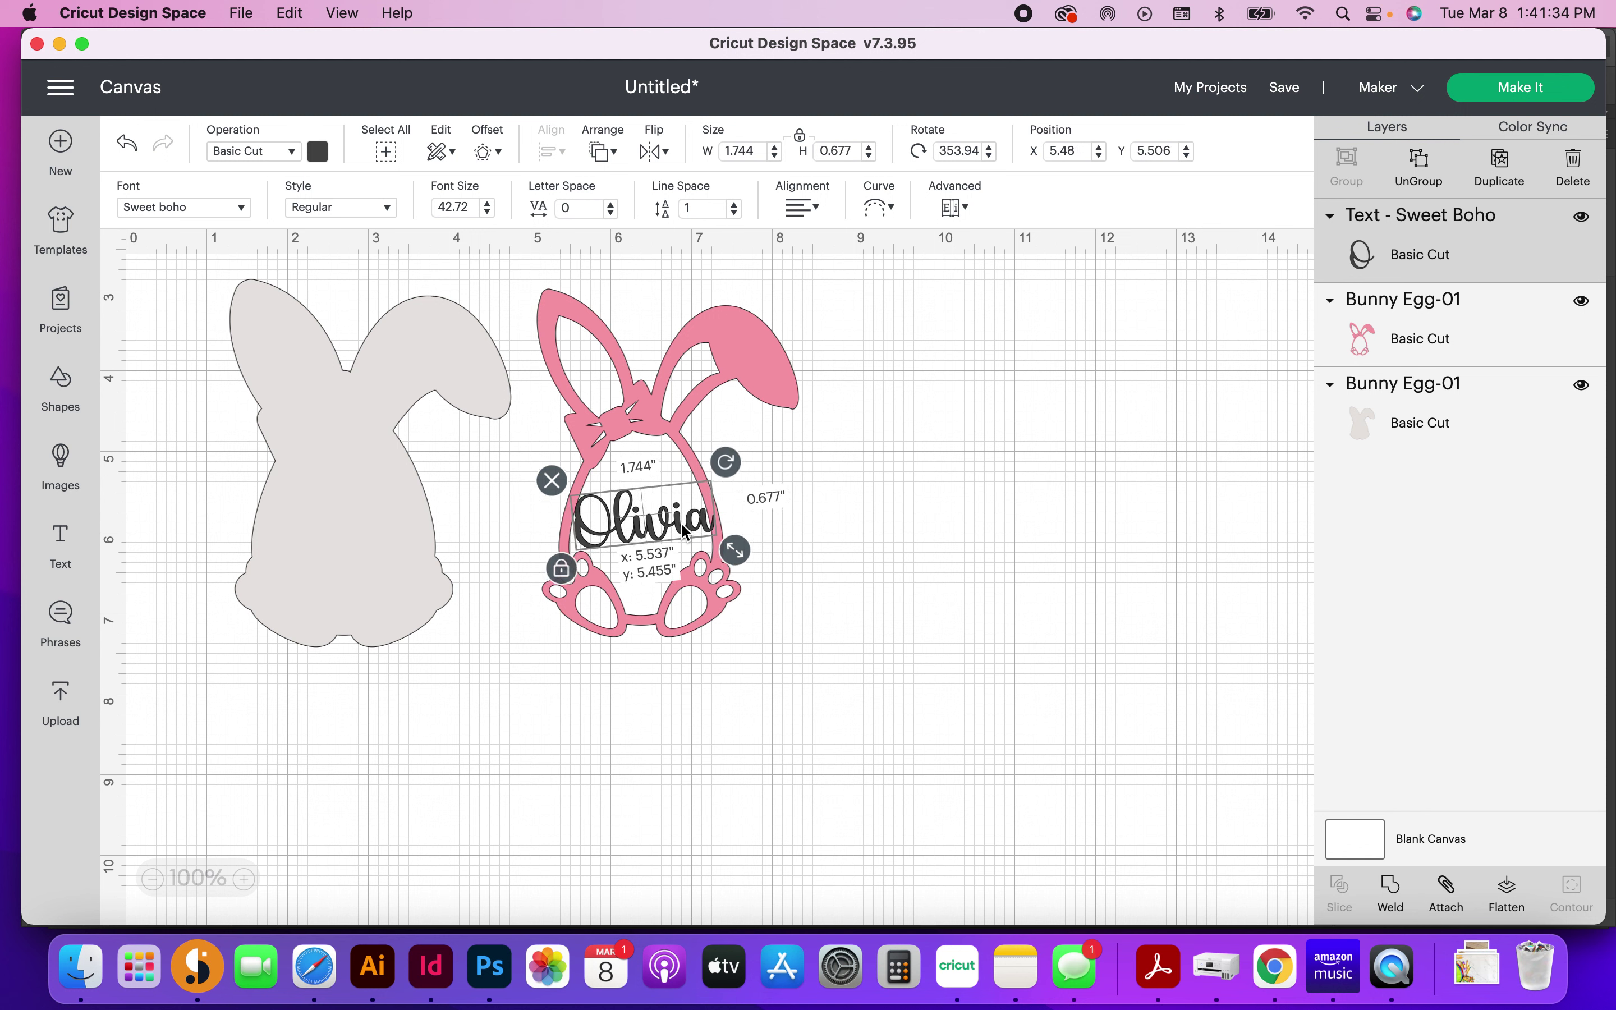
drag(686, 532, 683, 533)
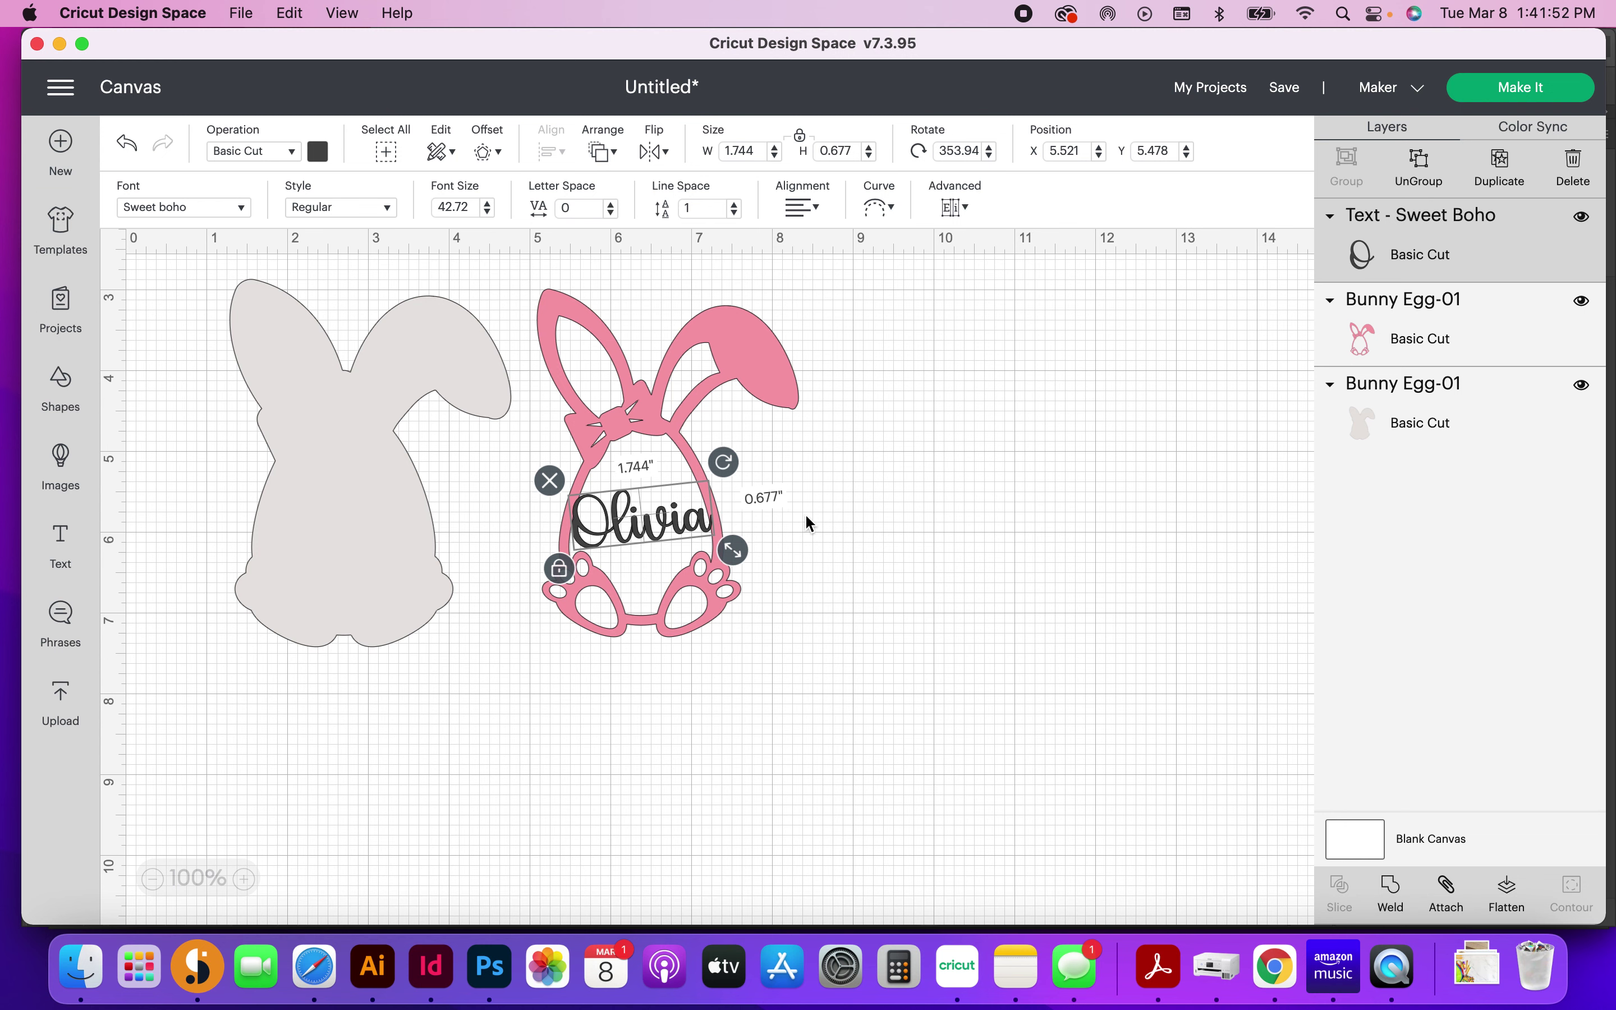
scroll(814, 507, down, 1)
Select Olivia with the pink bunny and weld them into a single Weld Result layer
click(829, 518)
click(673, 516)
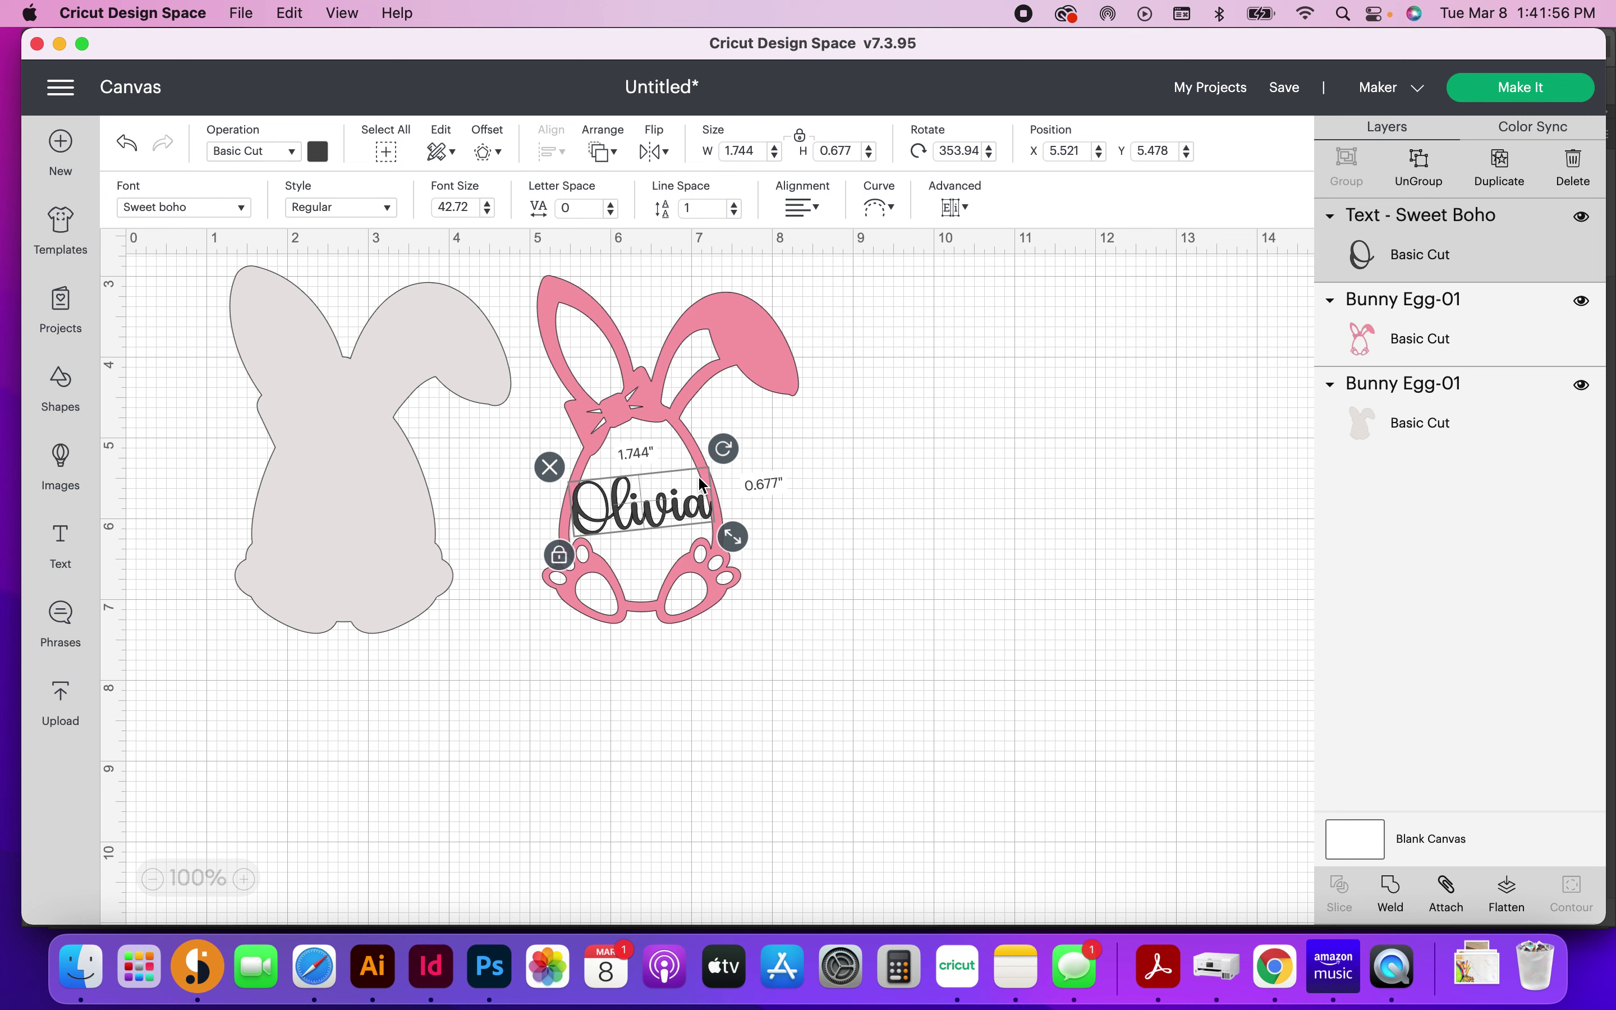
click(767, 352)
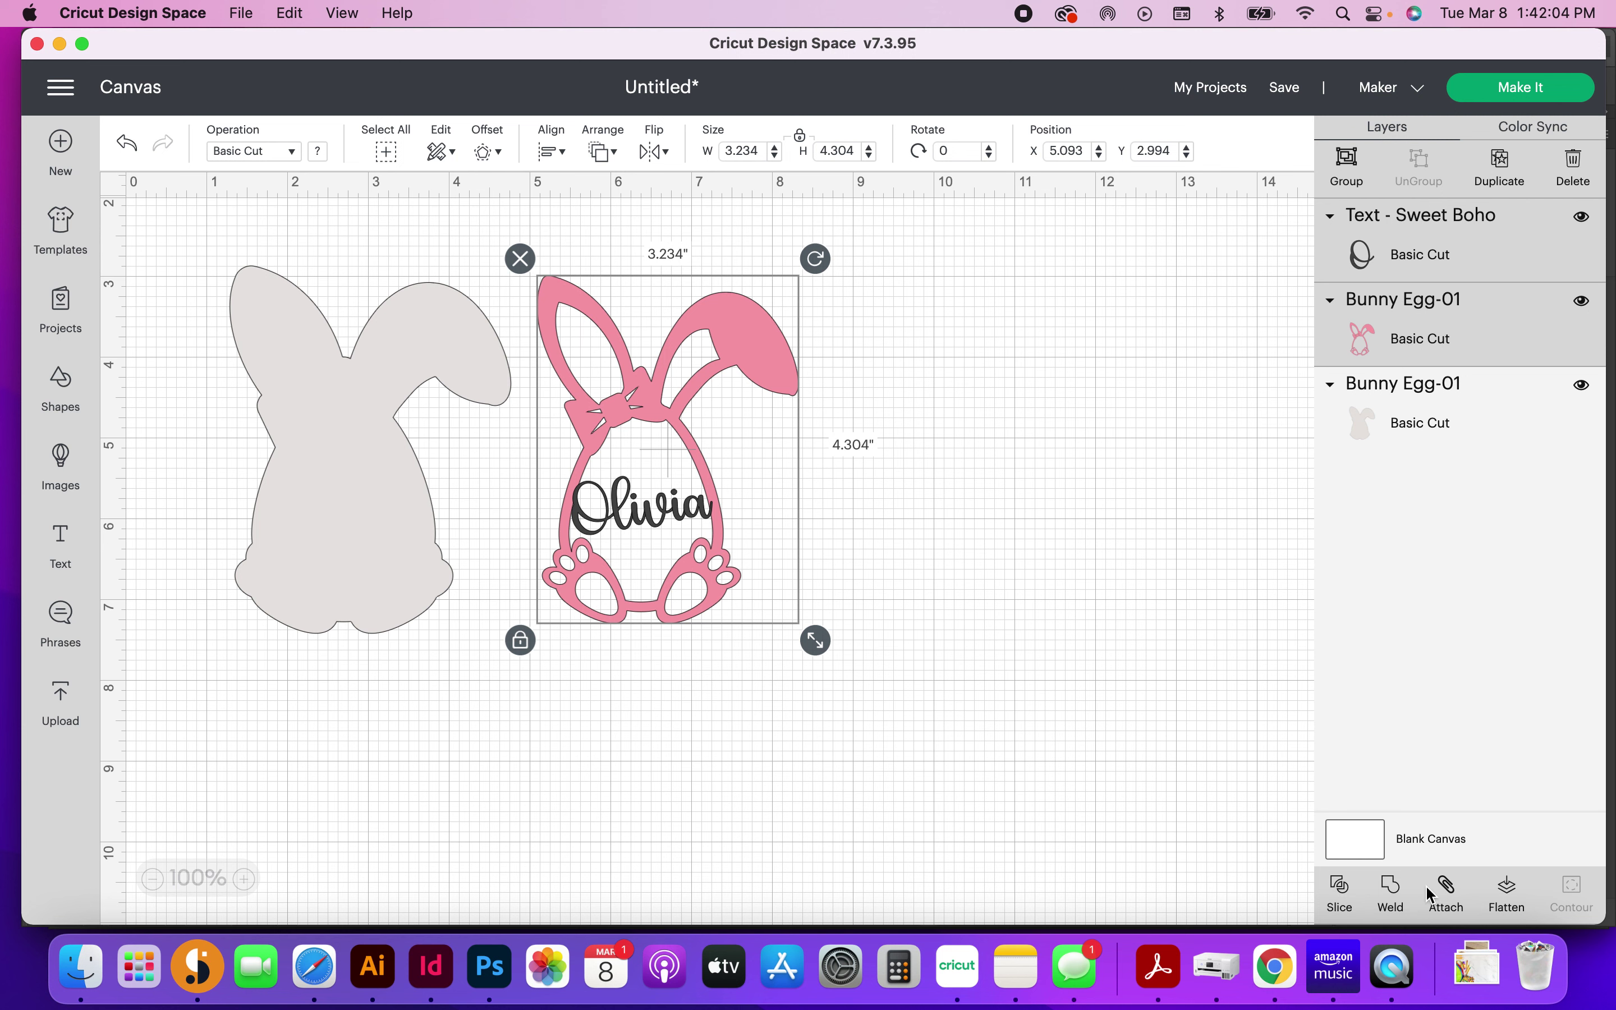
click(1040, 586)
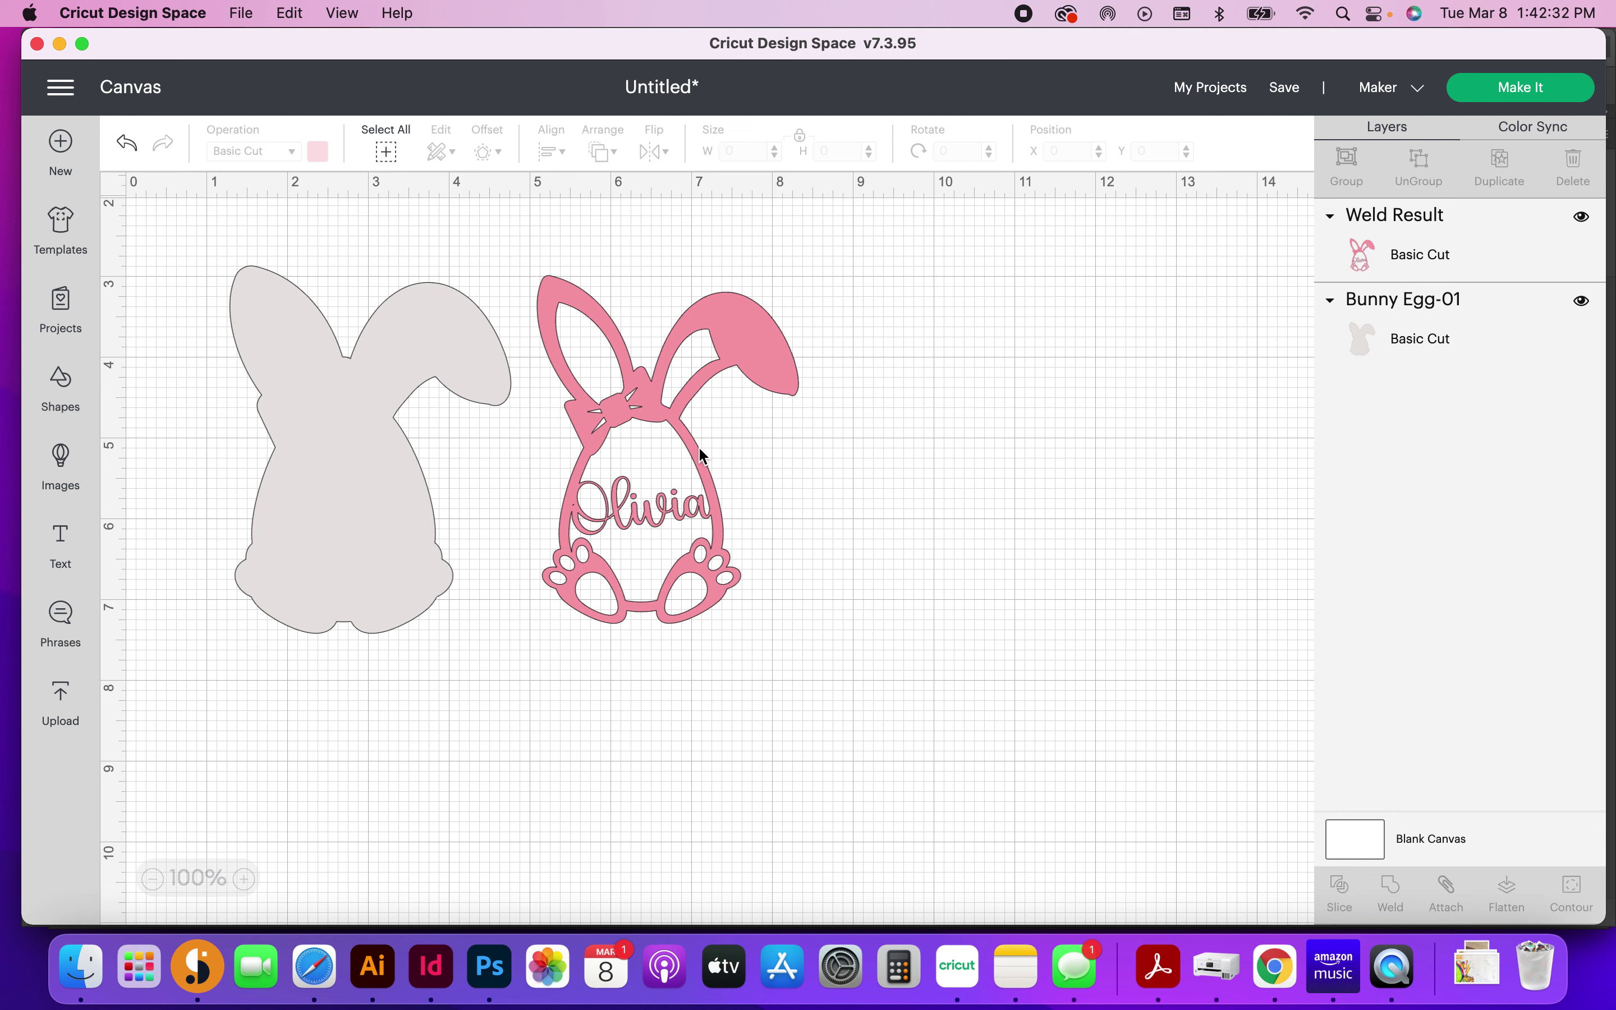
click(672, 418)
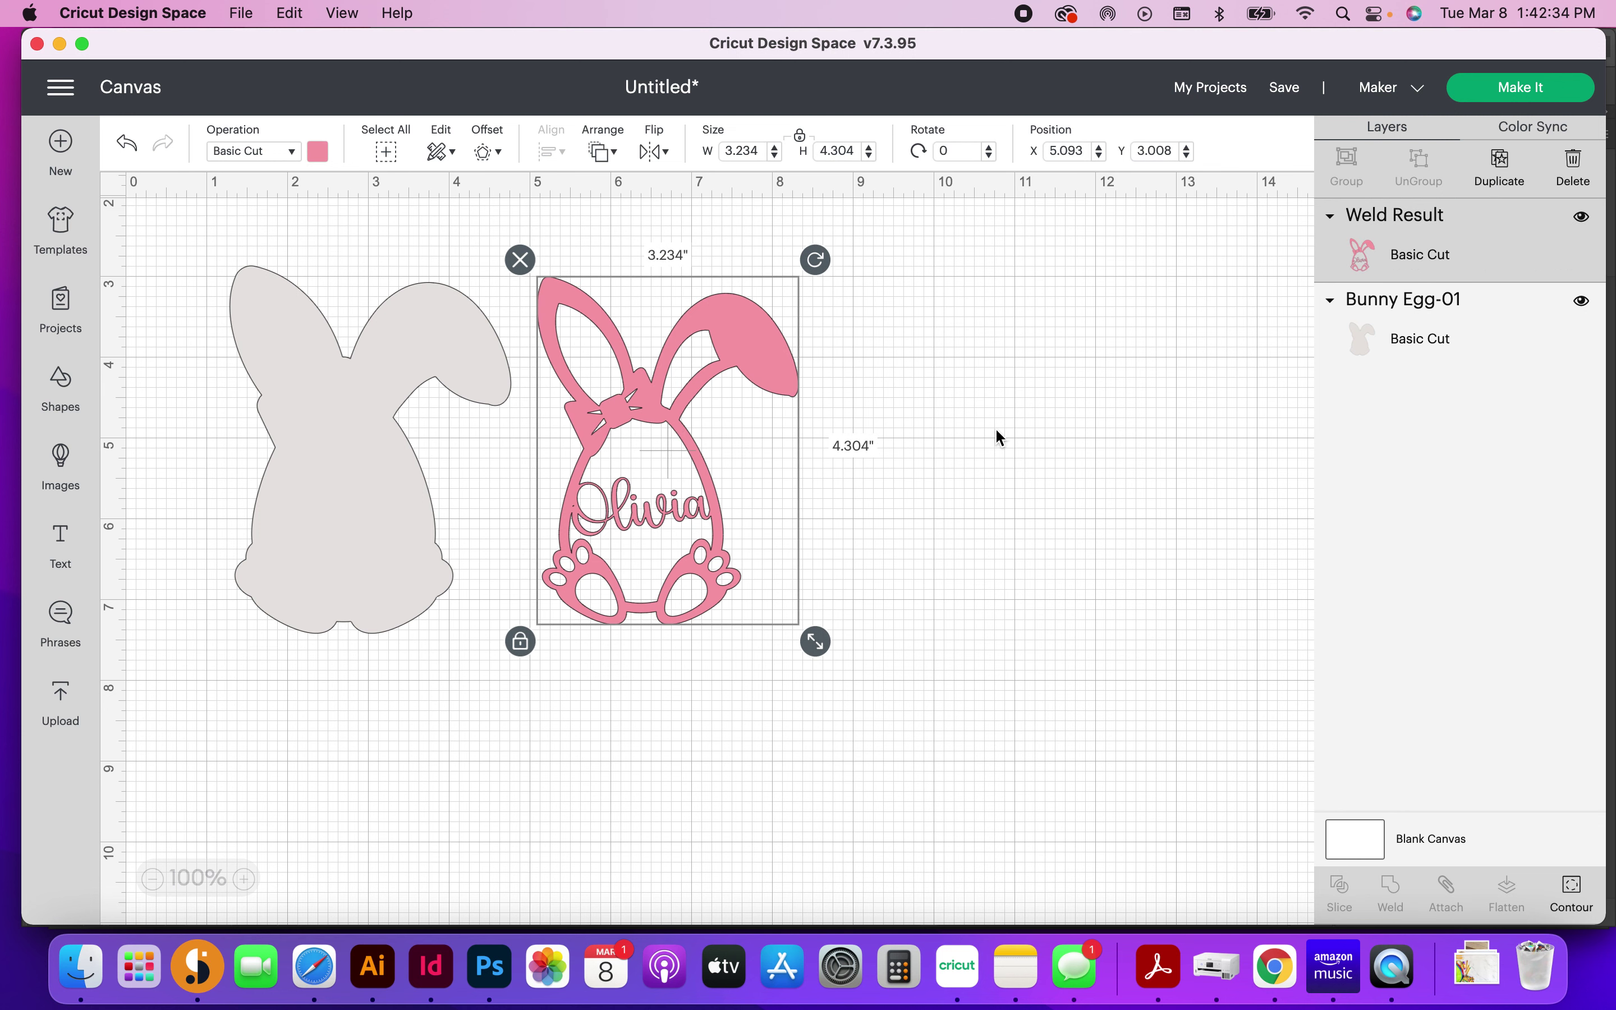
click(411, 385)
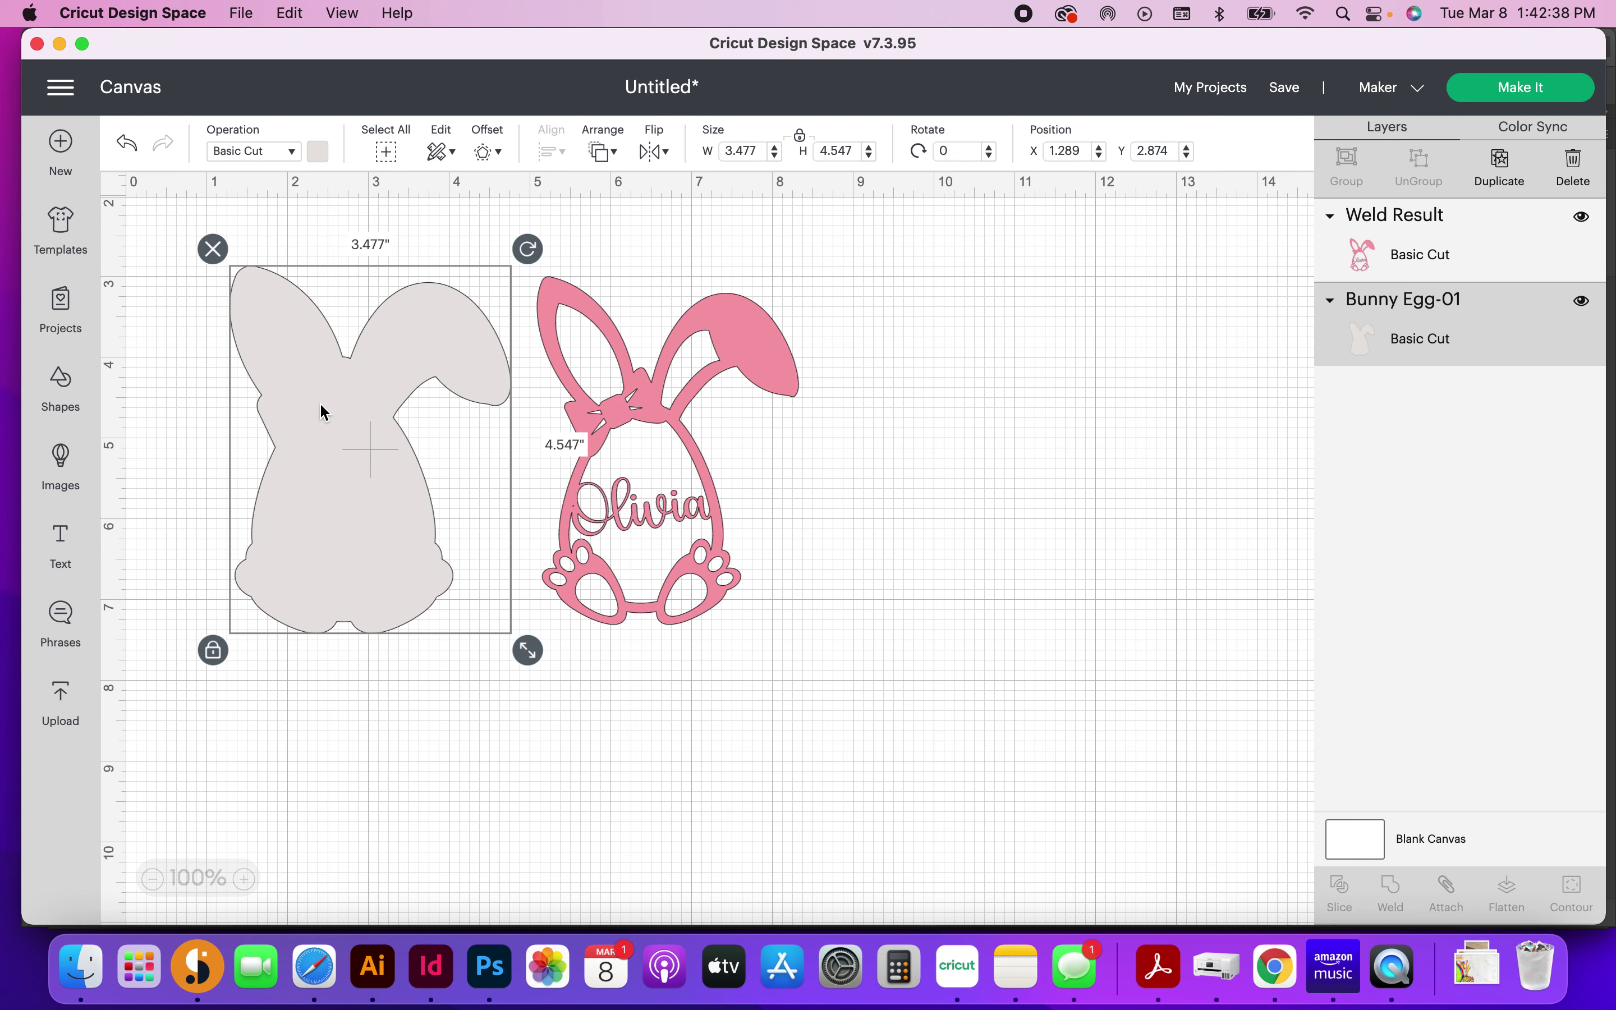
click(740, 339)
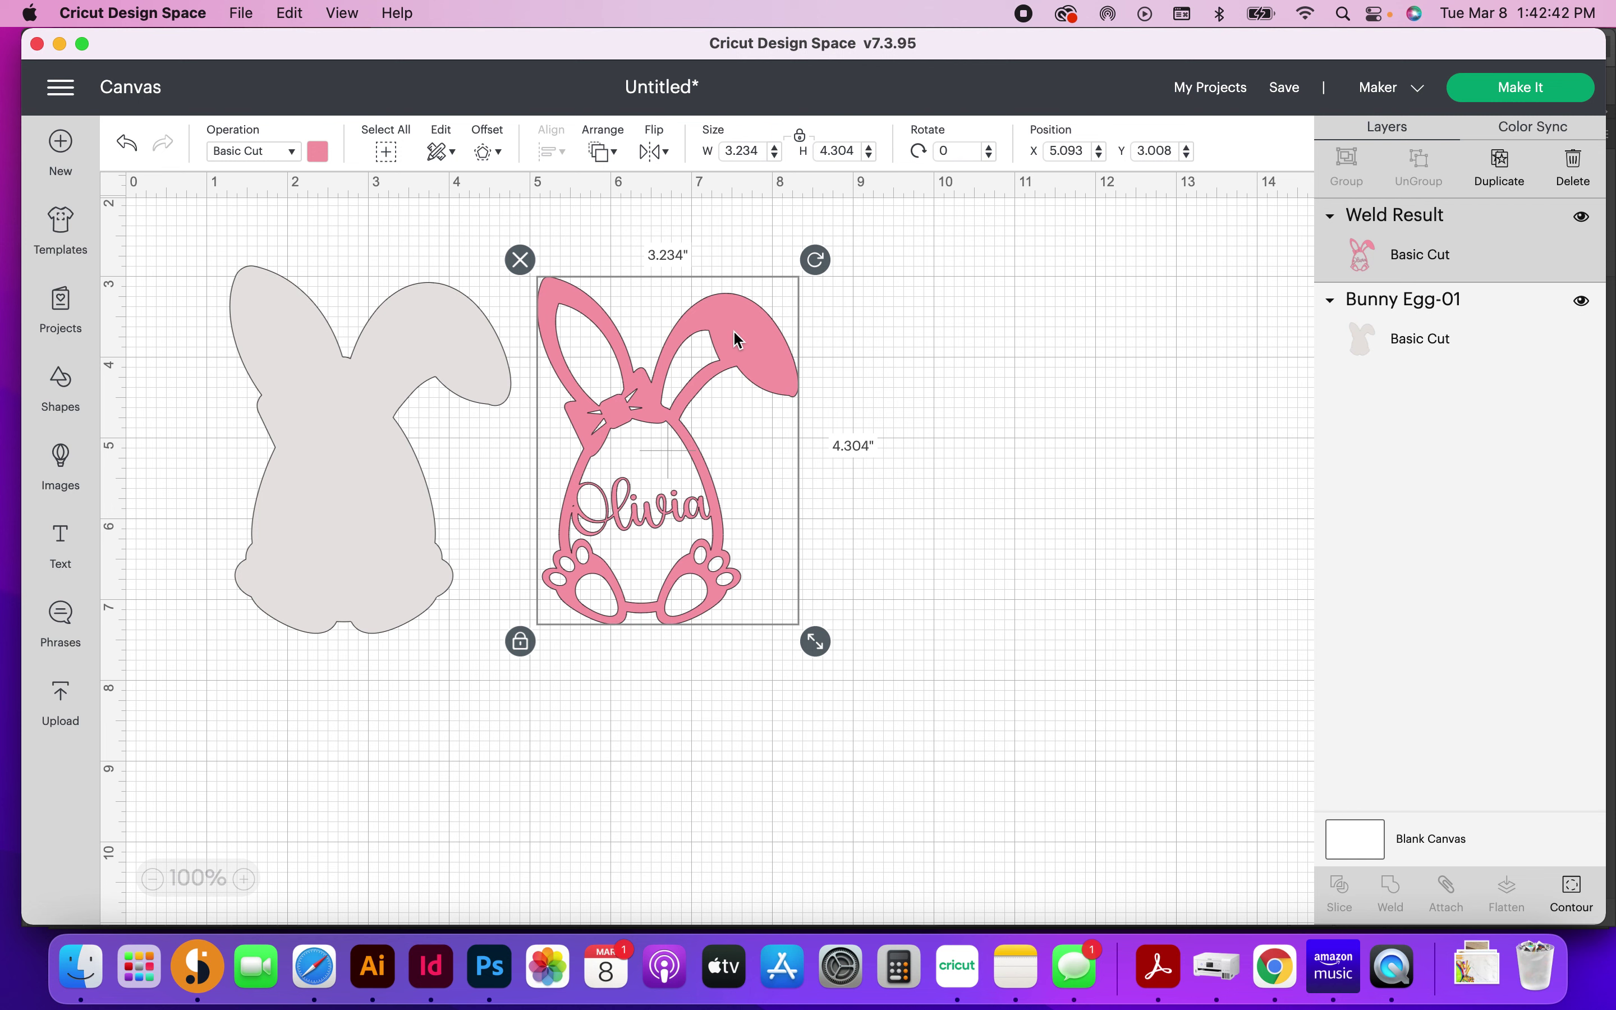
scroll(755, 362, right, 1)
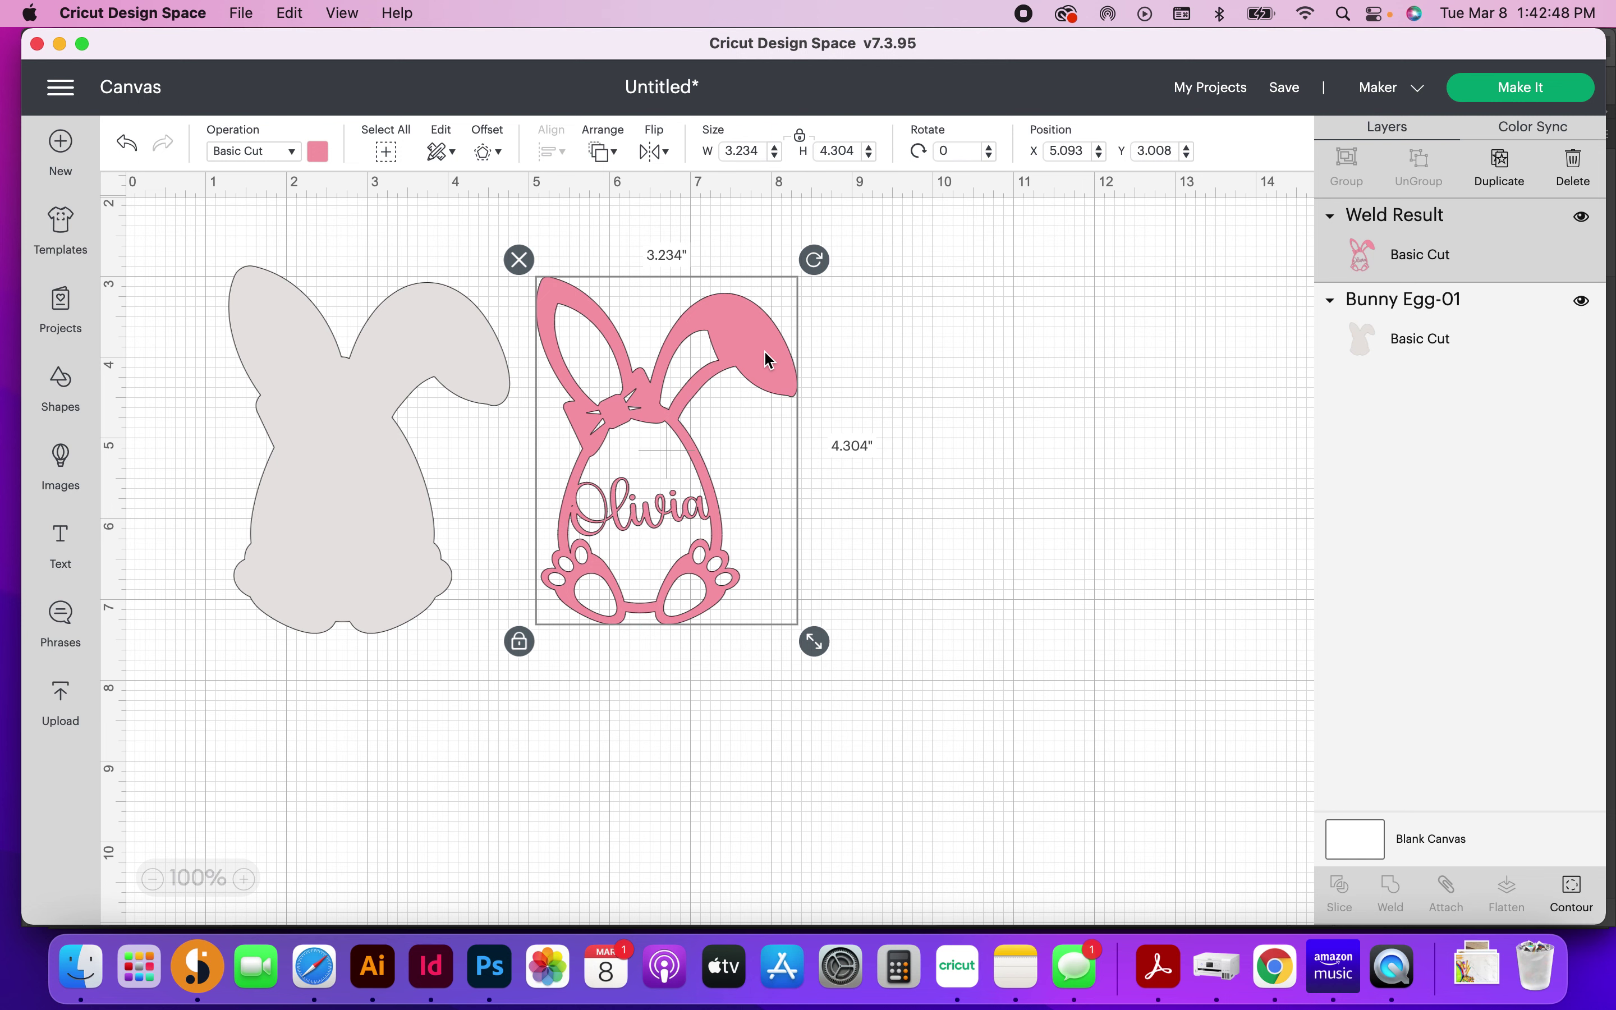
scroll(914, 351, right, 1)
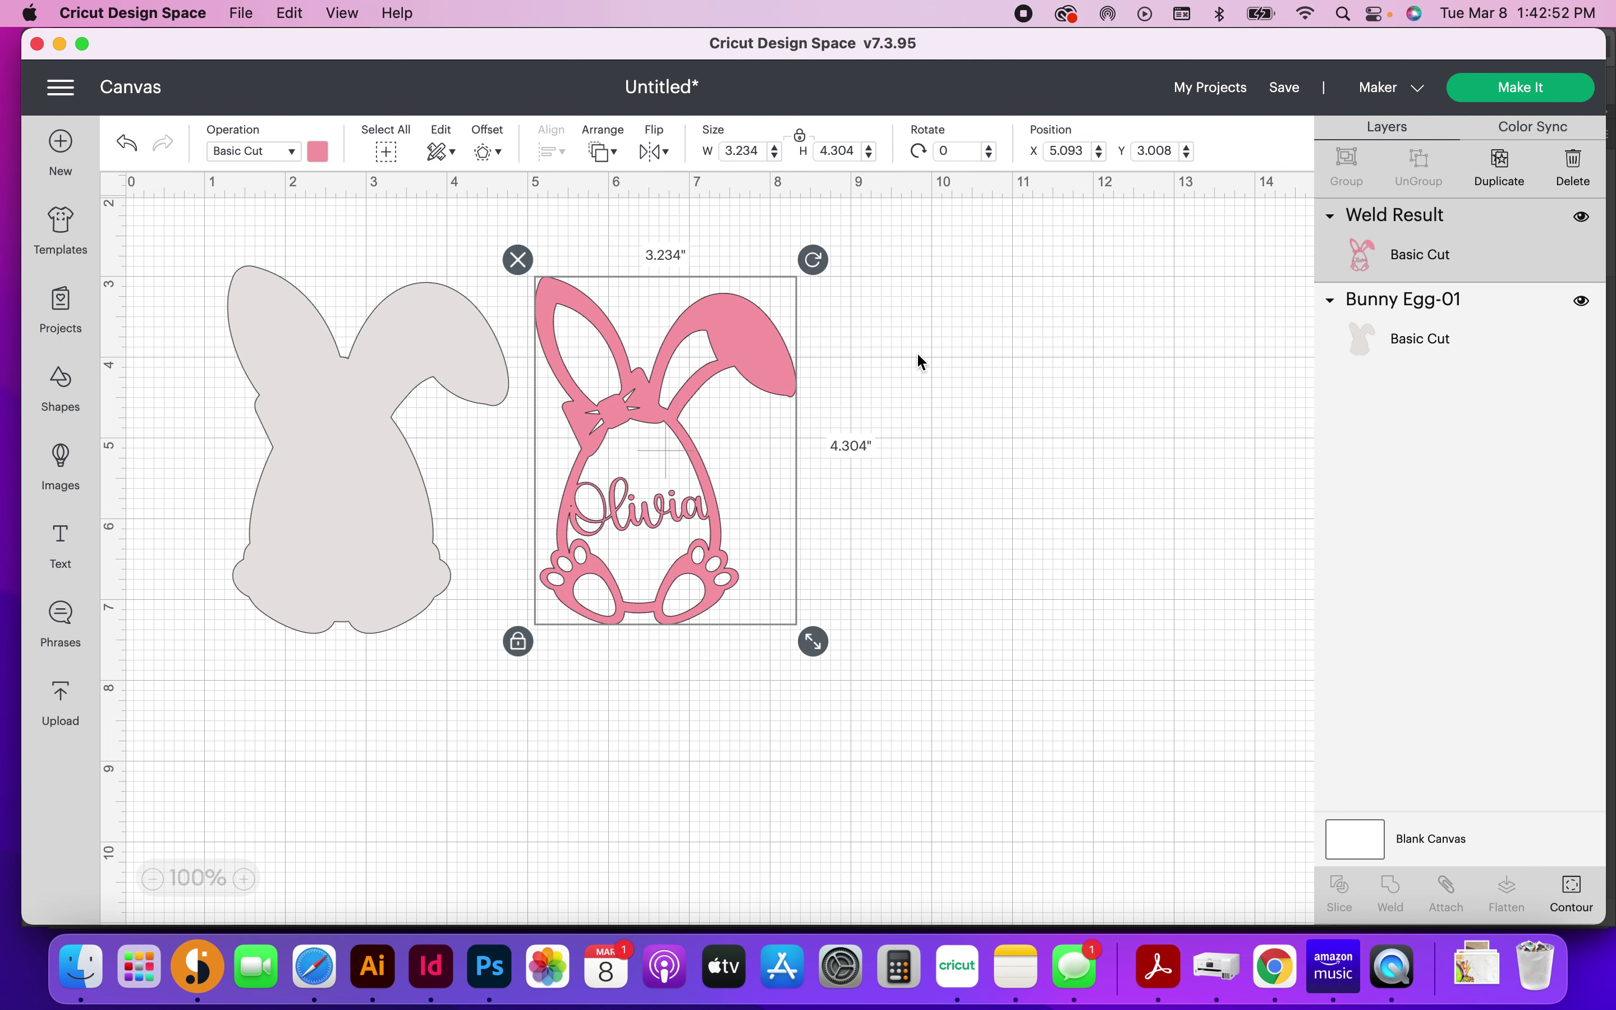
click(925, 354)
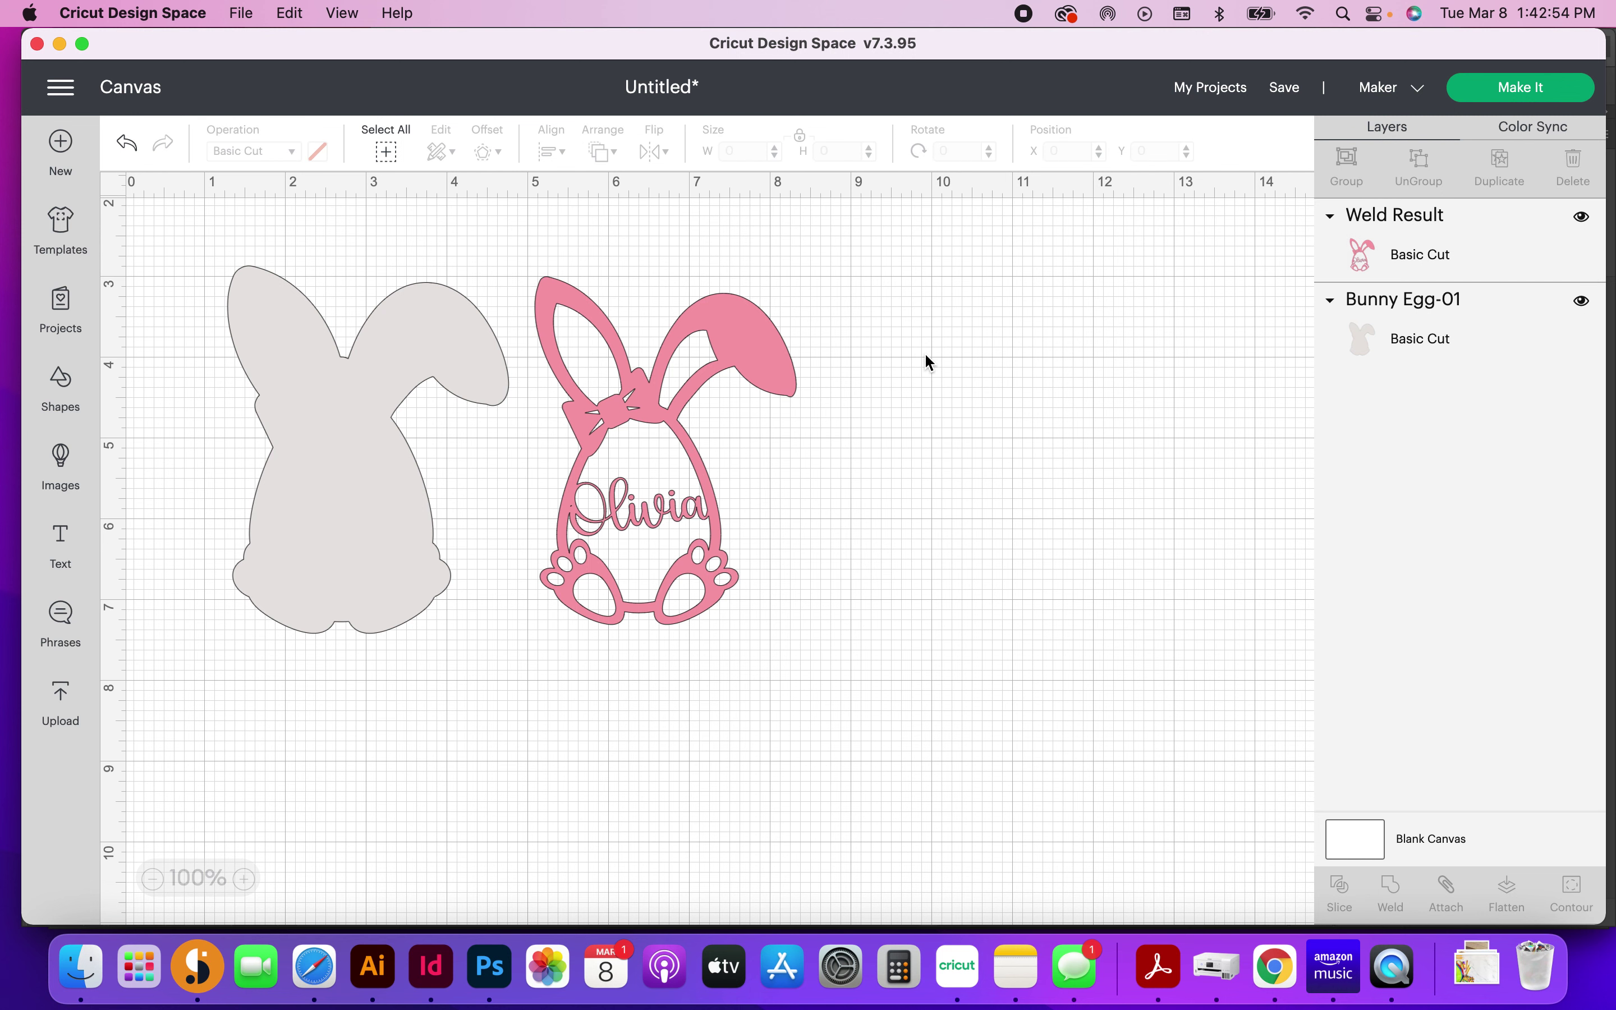